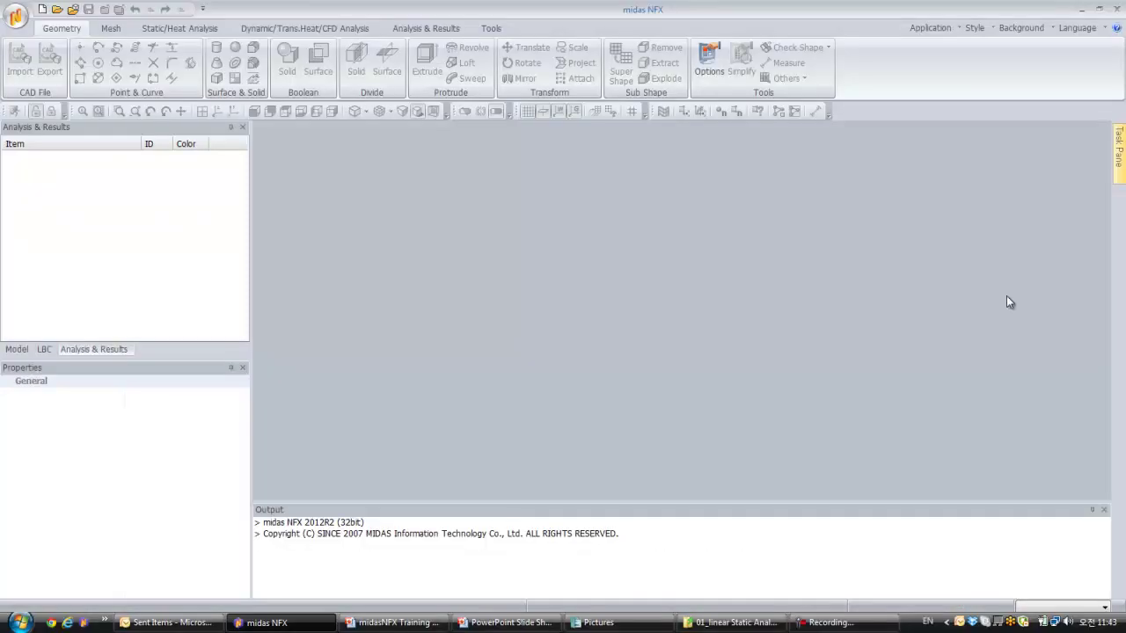
Create a new model with the 2D analysis setting
click(39, 10)
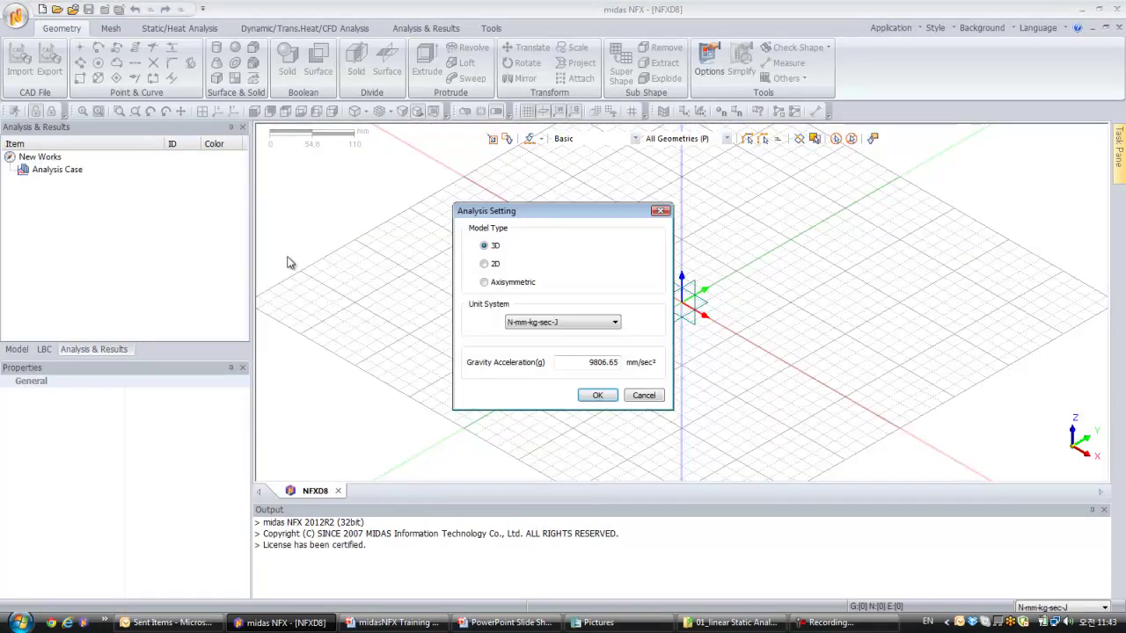
click(485, 264)
click(585, 395)
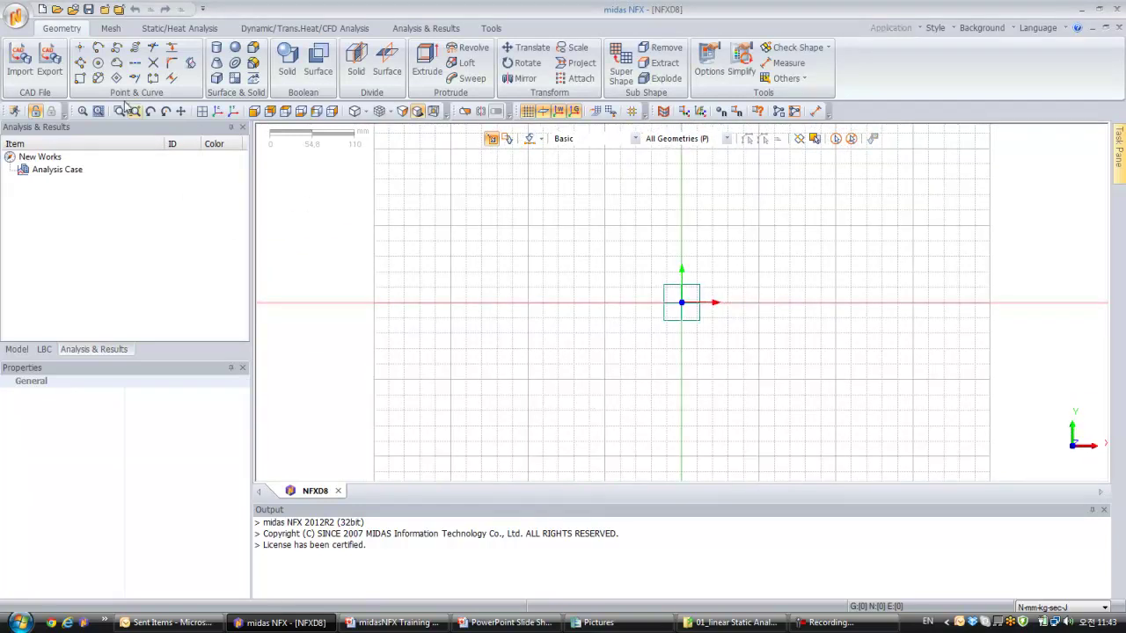
Draw a 100 by 50 rectangle with its first corner at the origin
click(80, 78)
drag(96, 129, 459, 172)
click(680, 305)
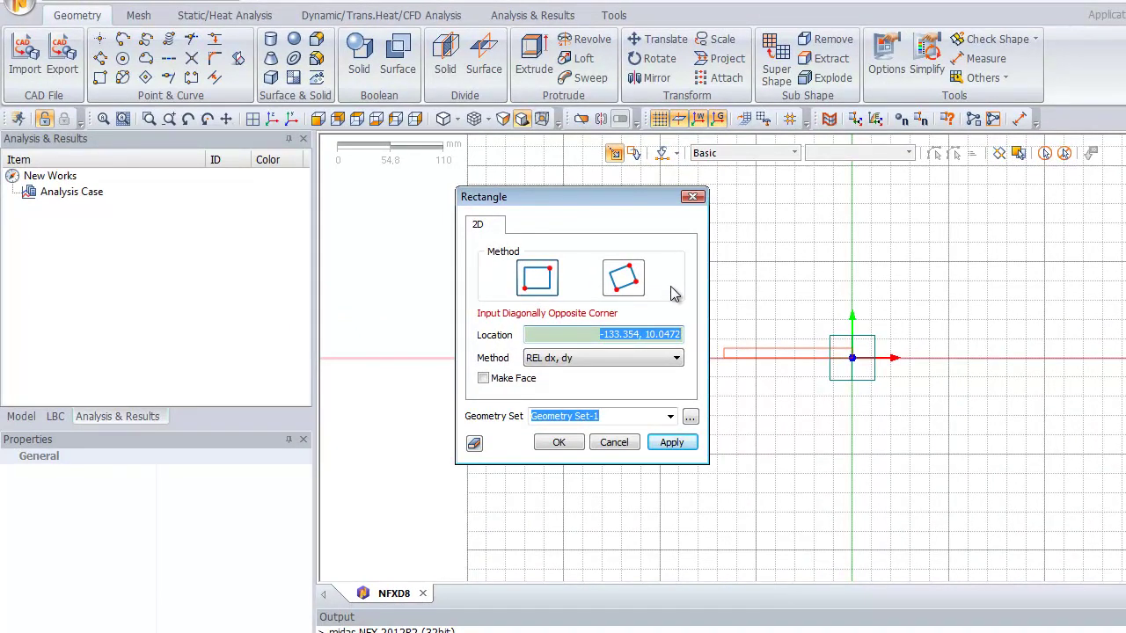
text(100,50)
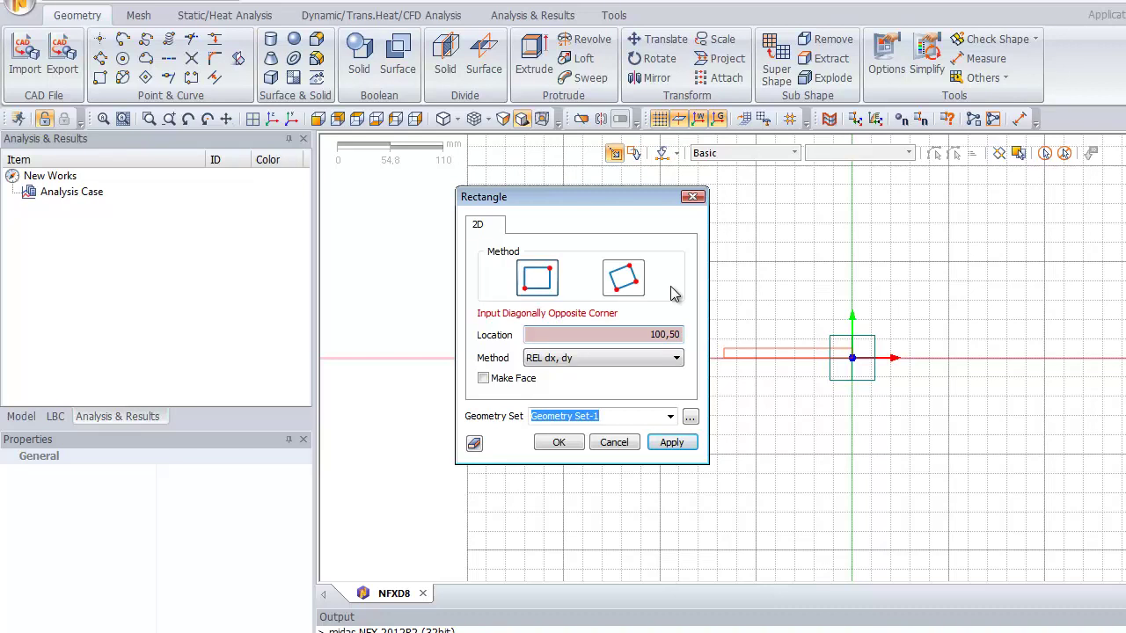
key(Return)
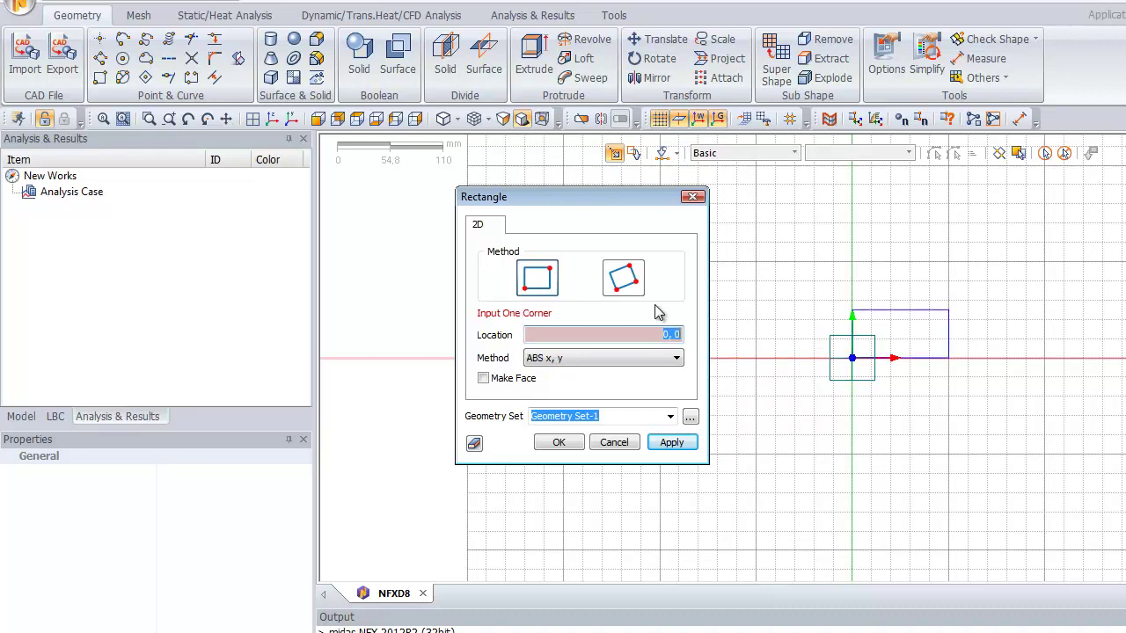
Draw a radius 20 circle centred at the origin, then fit both shapes in view
click(614, 442)
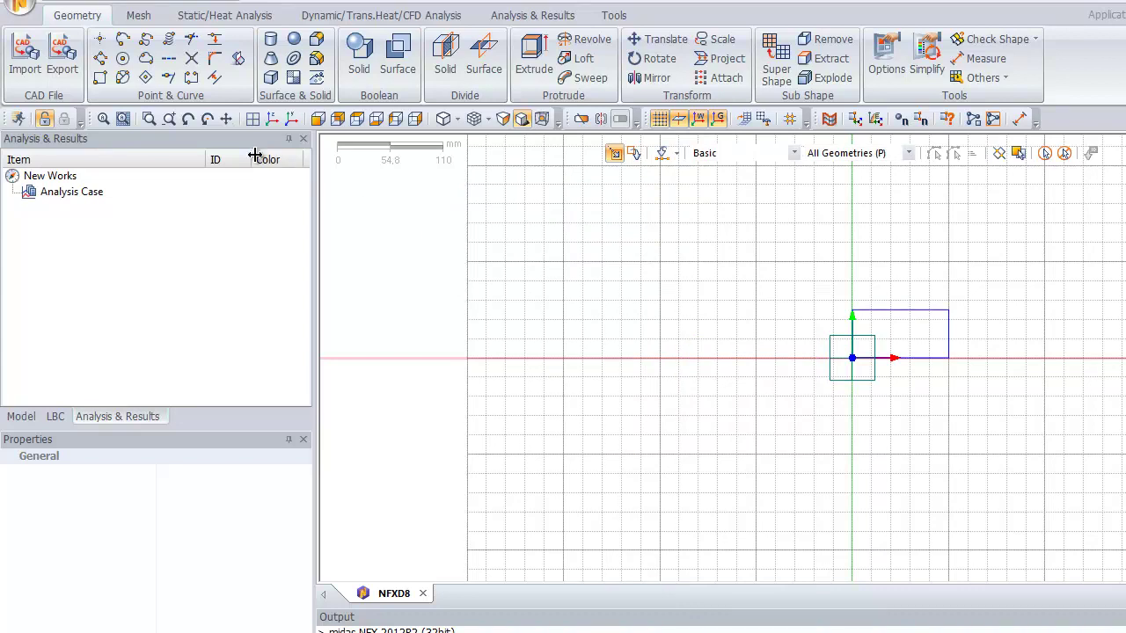
click(252, 118)
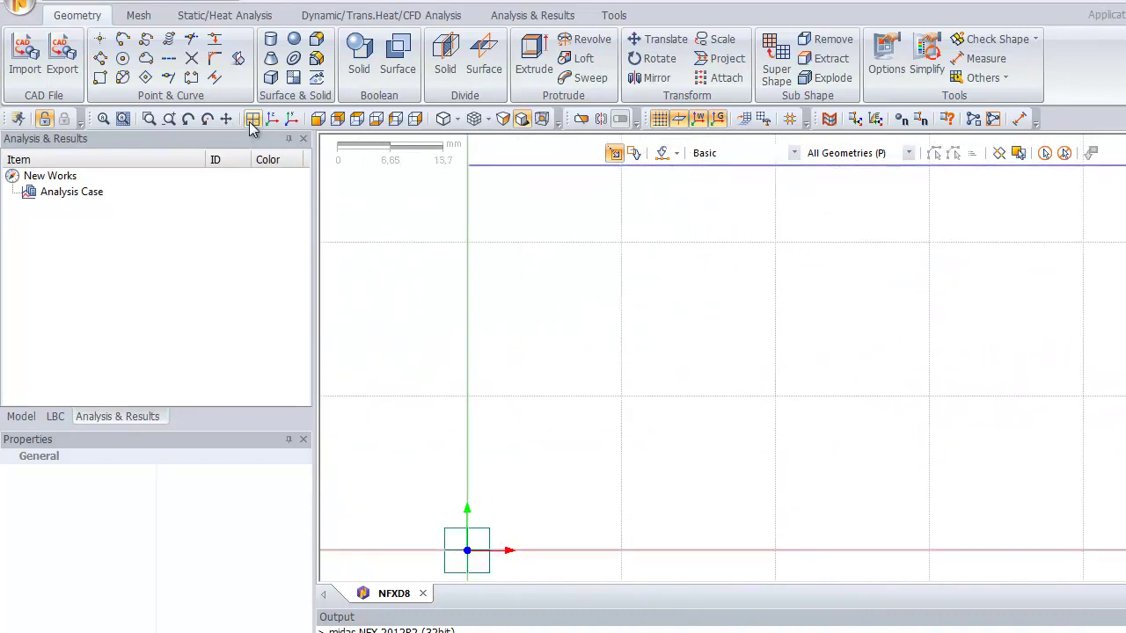
click(123, 58)
drag(151, 145, 220, 179)
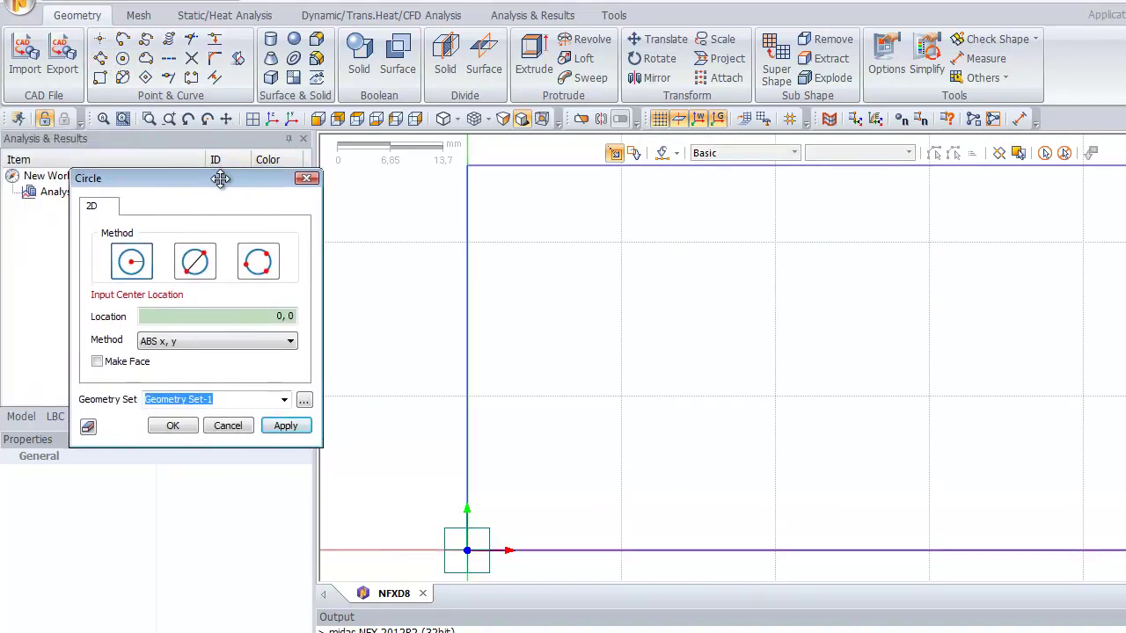
click(468, 552)
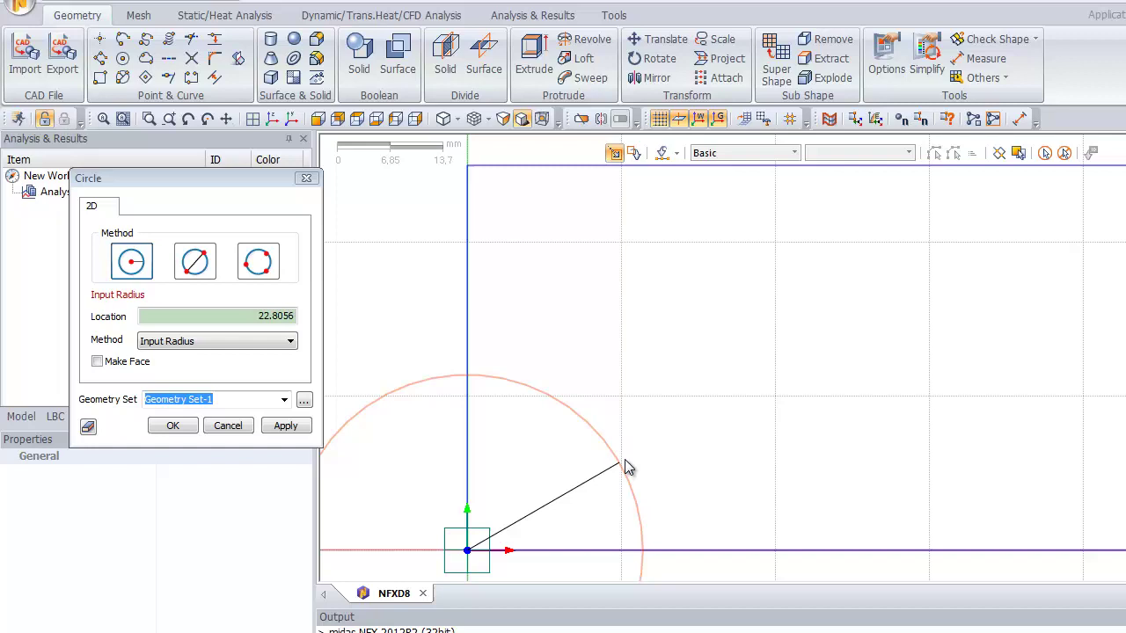
click(308, 323)
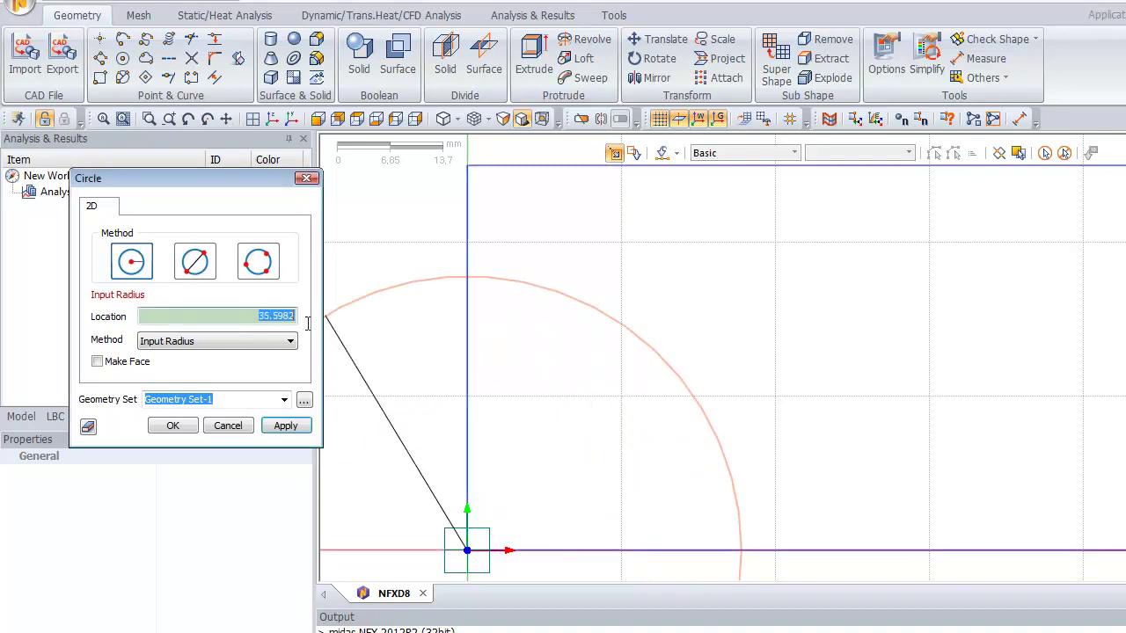
text(20)
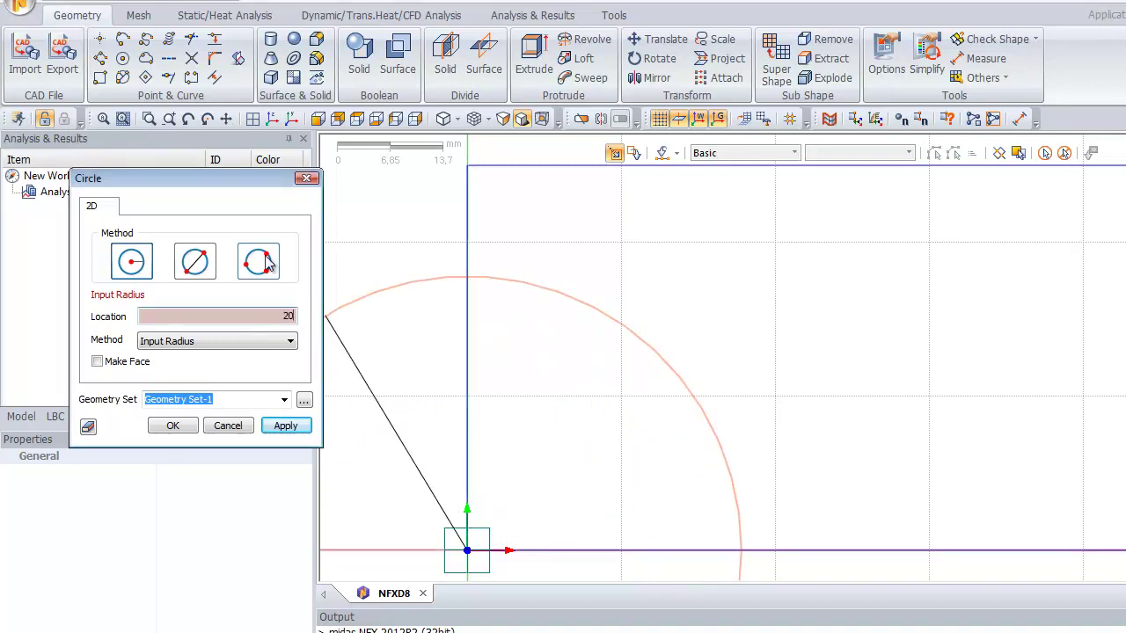
key(Return)
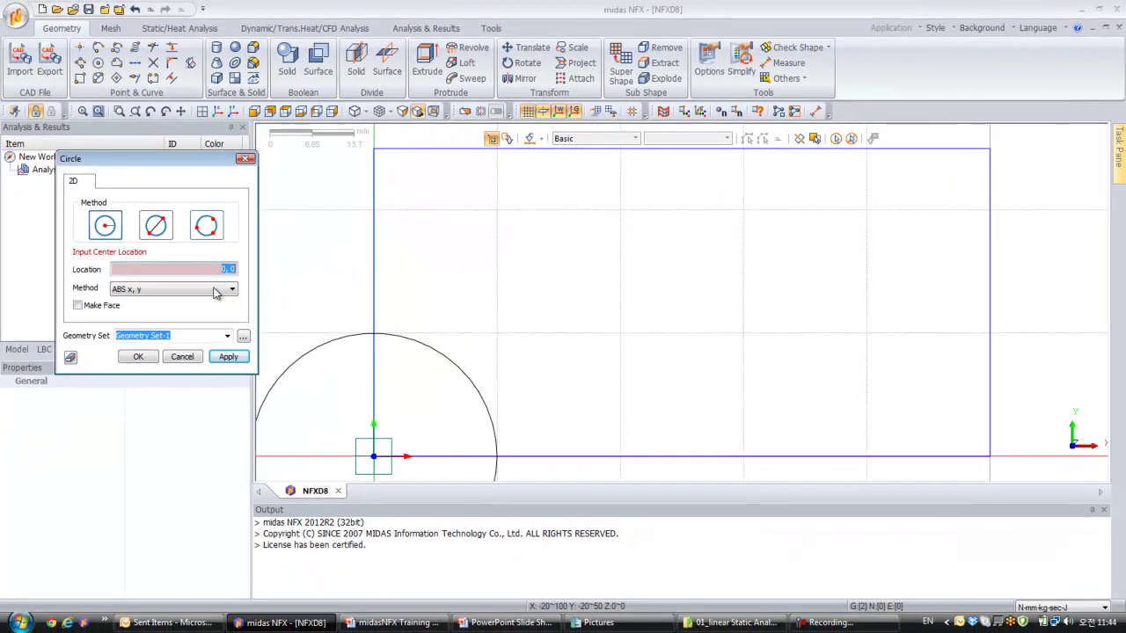
click(194, 357)
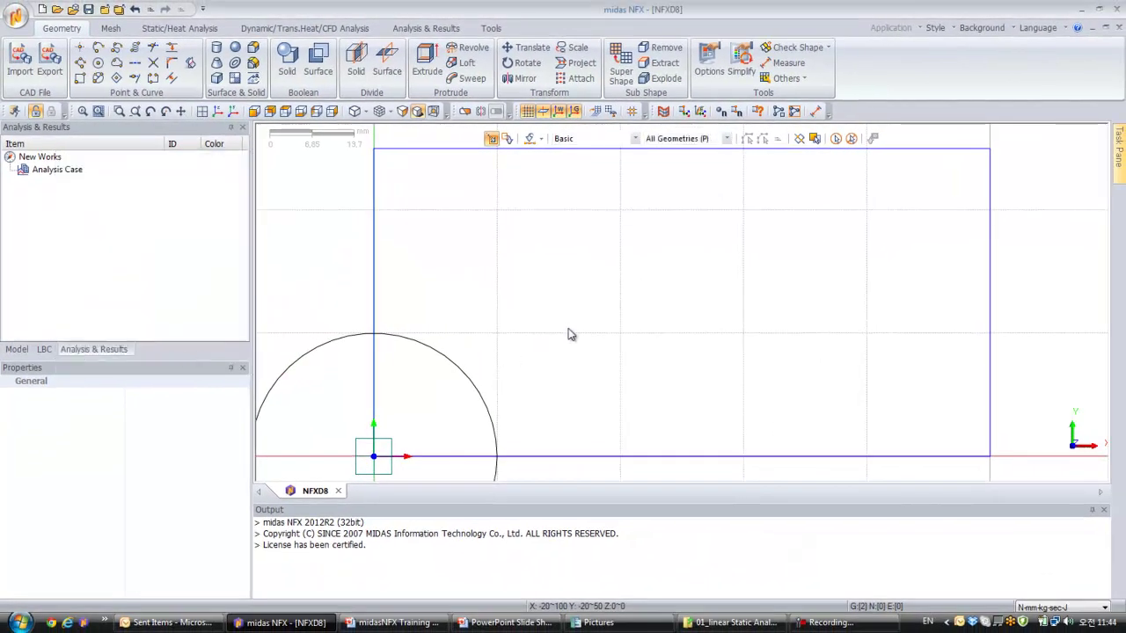
click(202, 111)
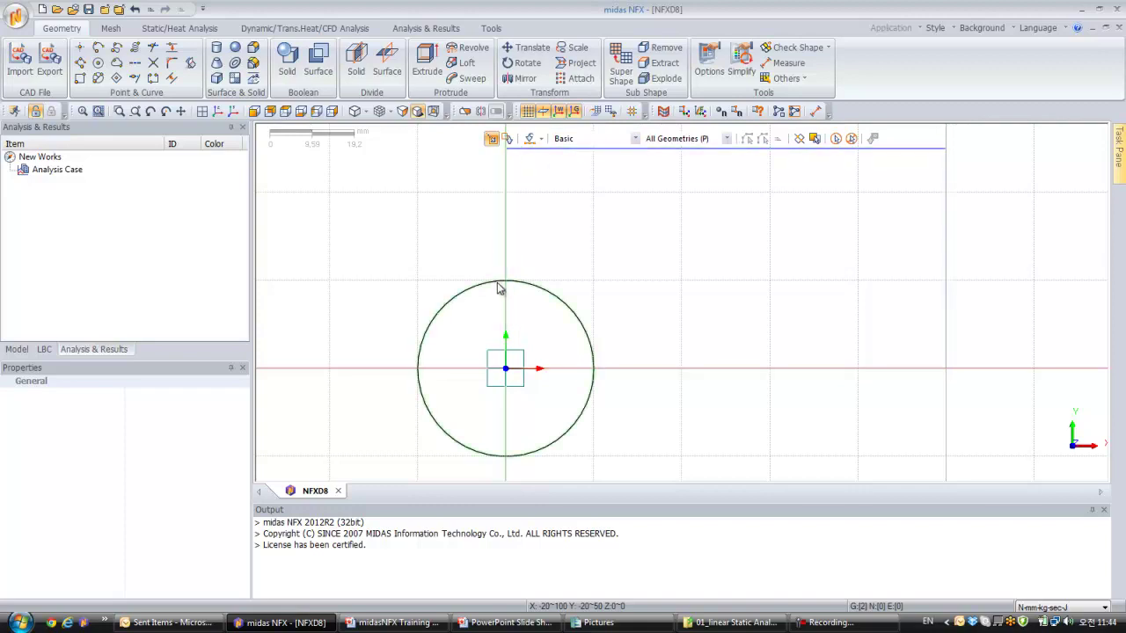
Split the rectangle and circle at their intersection points
click(154, 66)
click(506, 194)
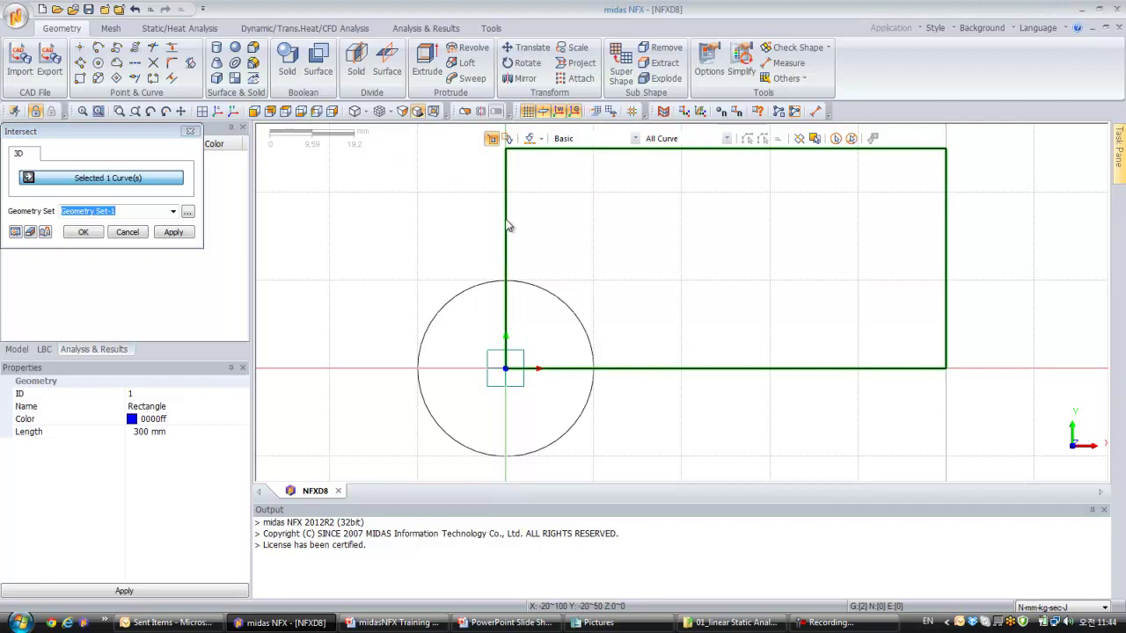
click(497, 293)
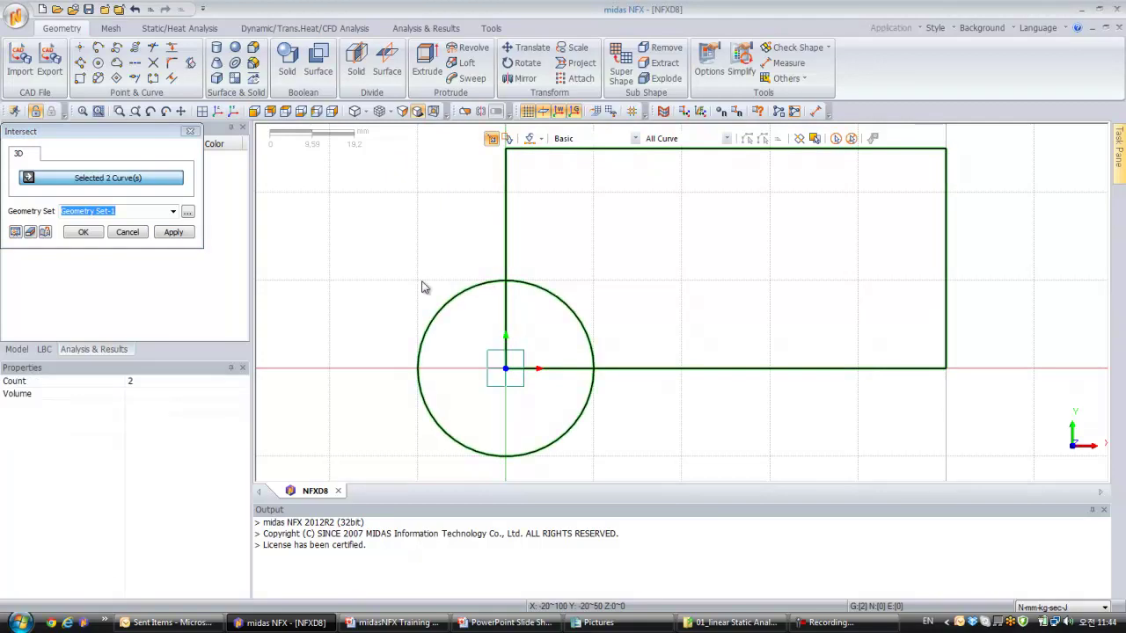
click(91, 233)
Delete the circle arc outside the plate and the two line pieces inside the circle
click(461, 296)
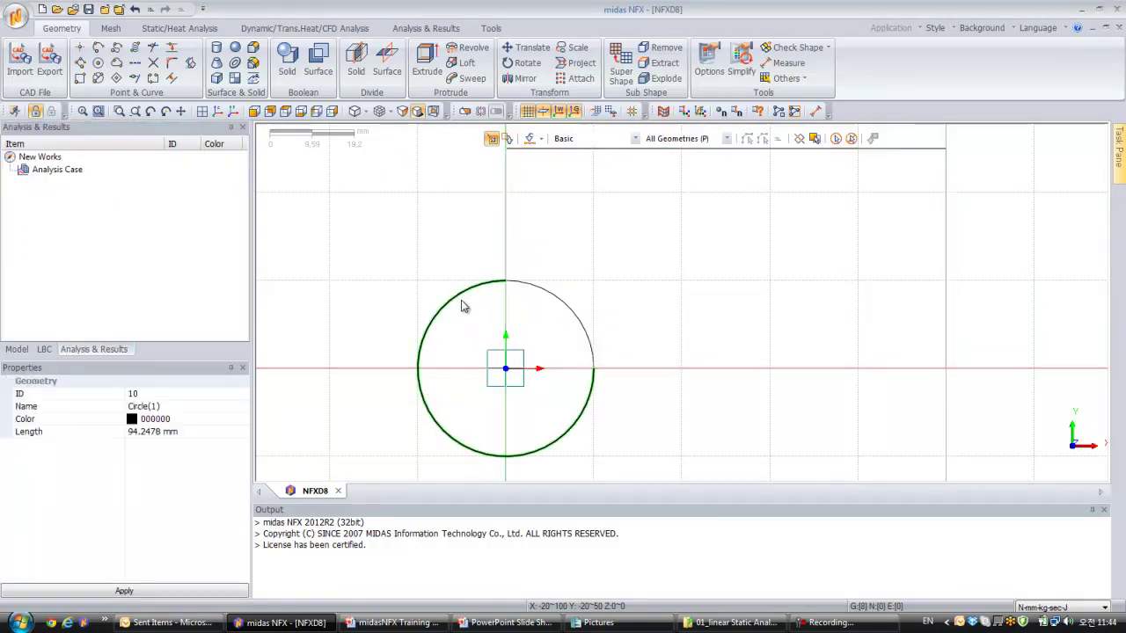
click(507, 325)
click(561, 369)
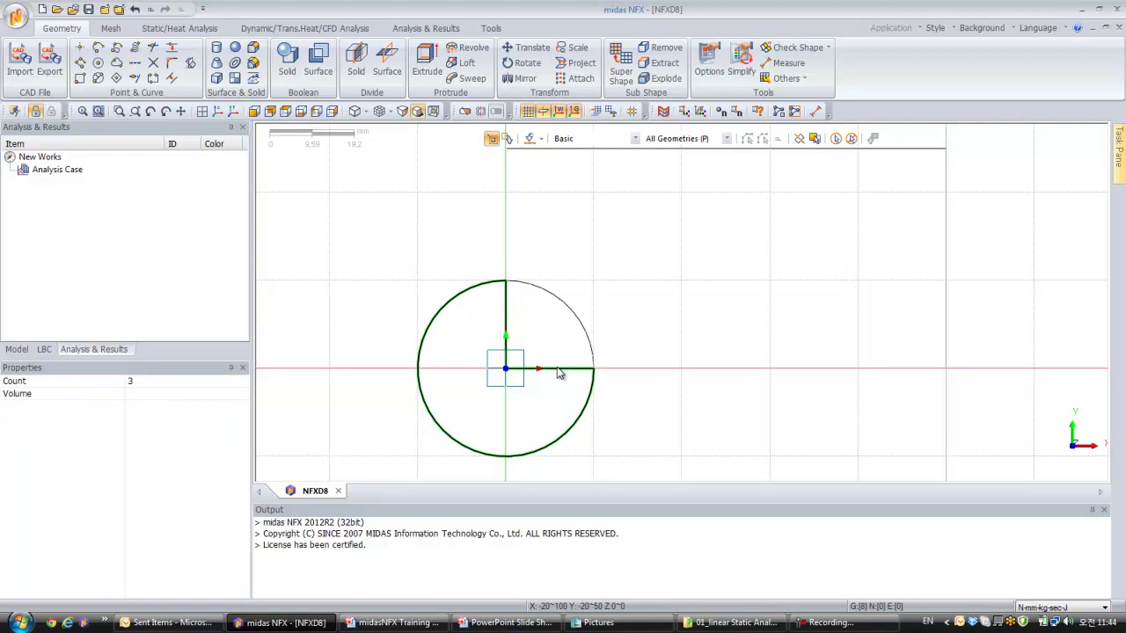
key(Delete)
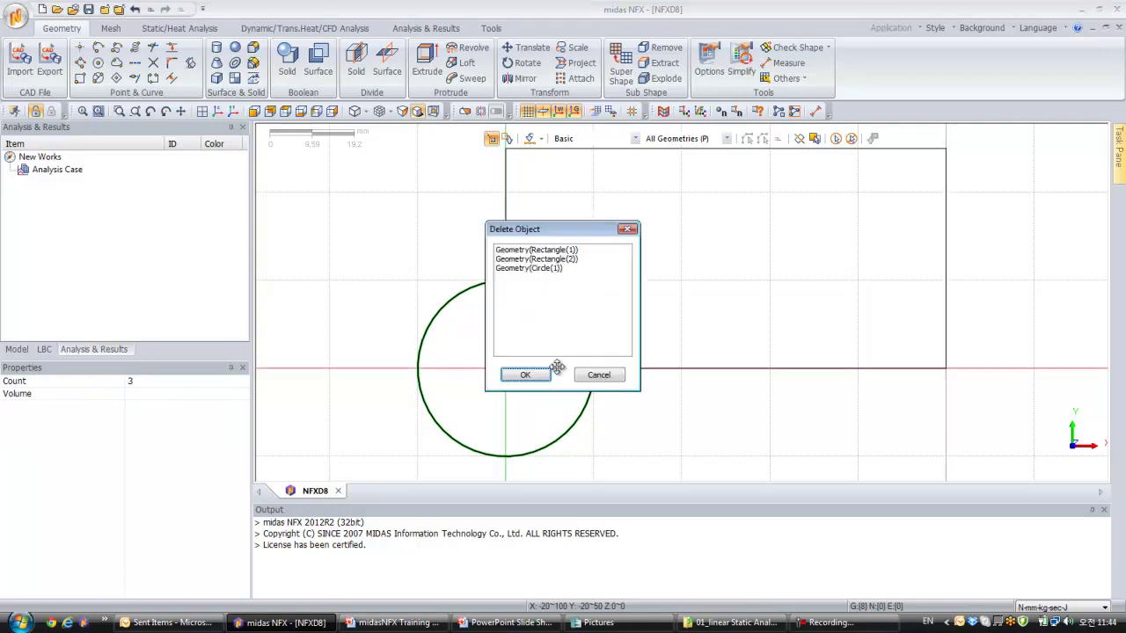
key(Return)
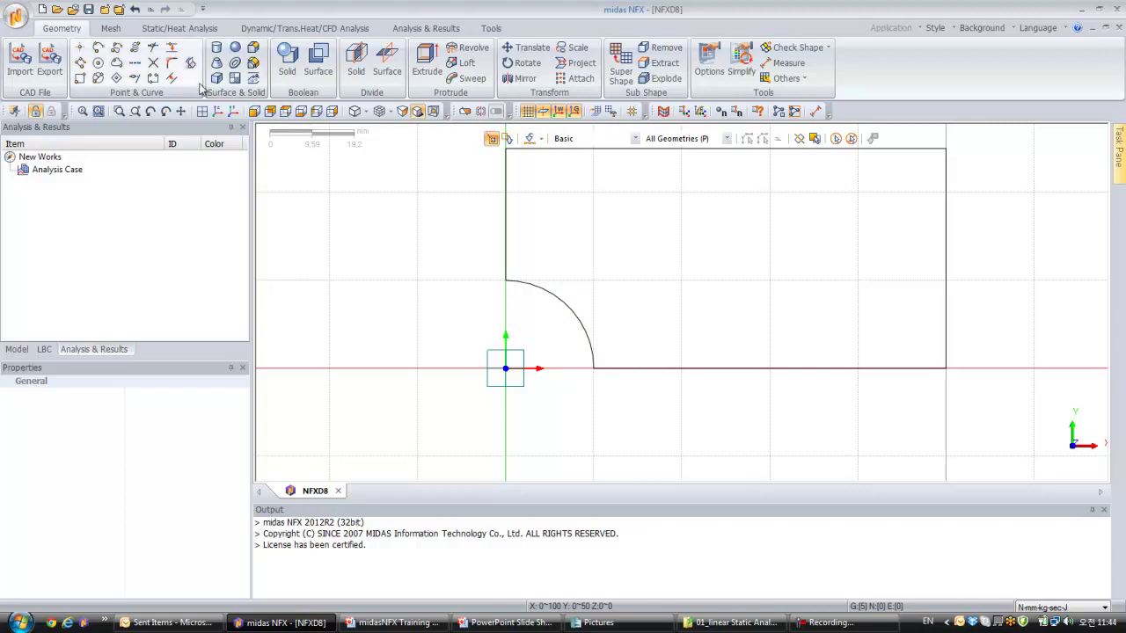
Make a face from the left edge, quarter arc, bottom, right and top edges
click(237, 82)
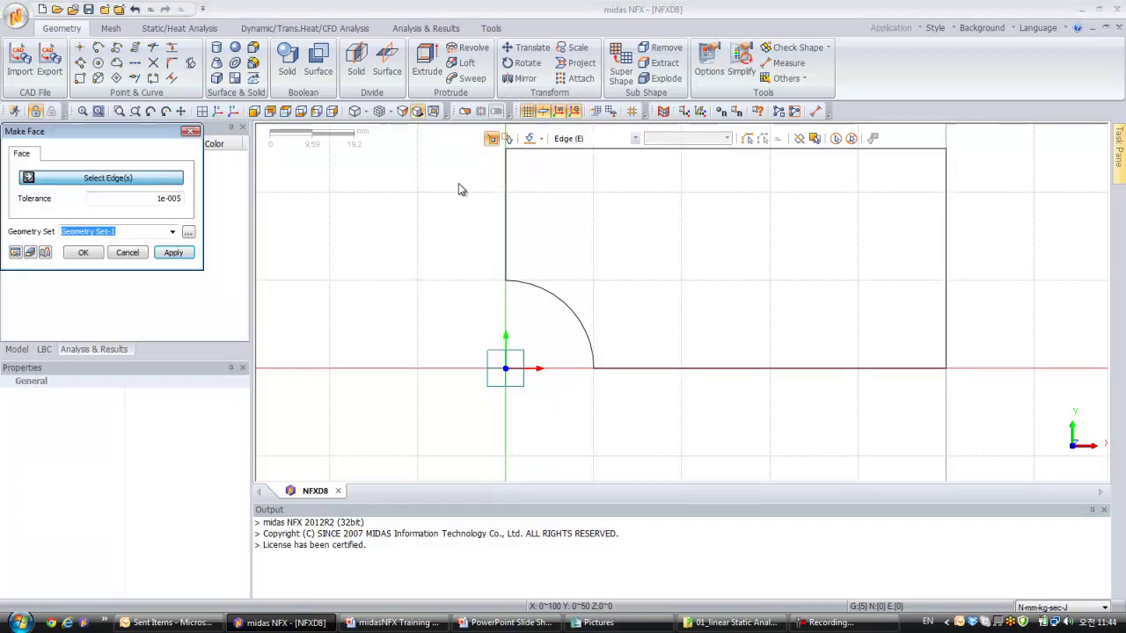
click(504, 202)
click(538, 290)
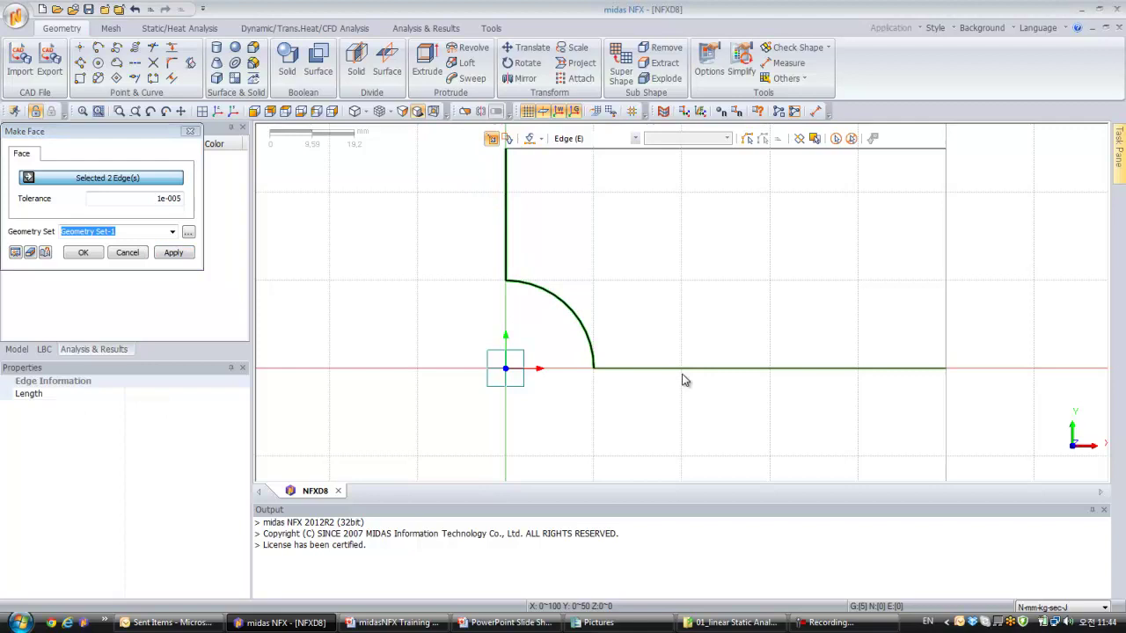
click(685, 374)
click(947, 294)
click(937, 149)
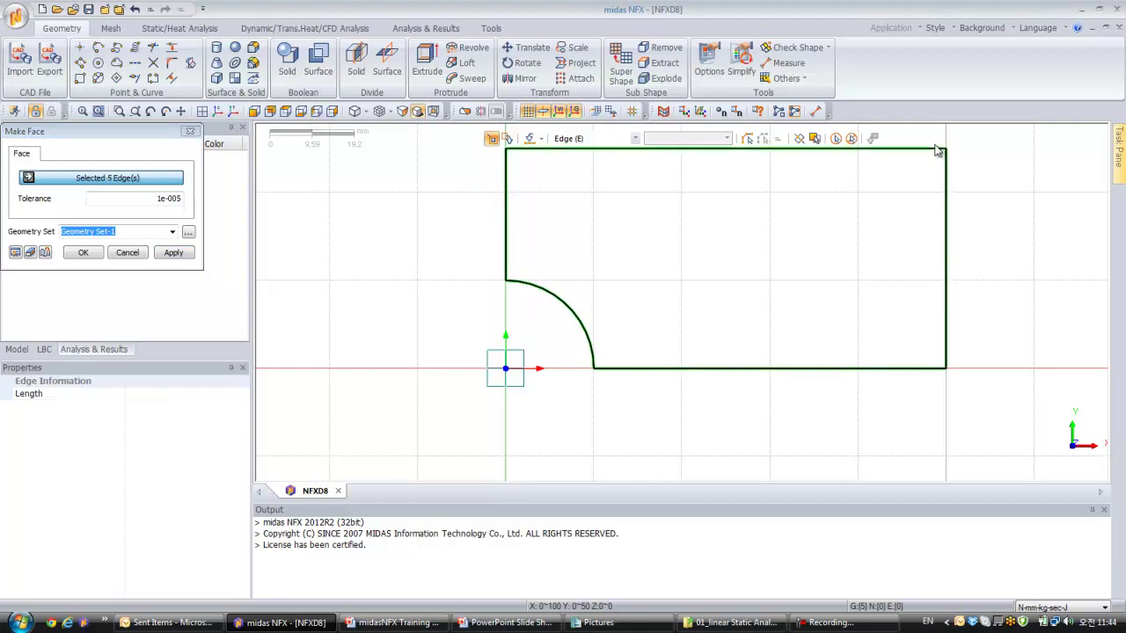
click(82, 252)
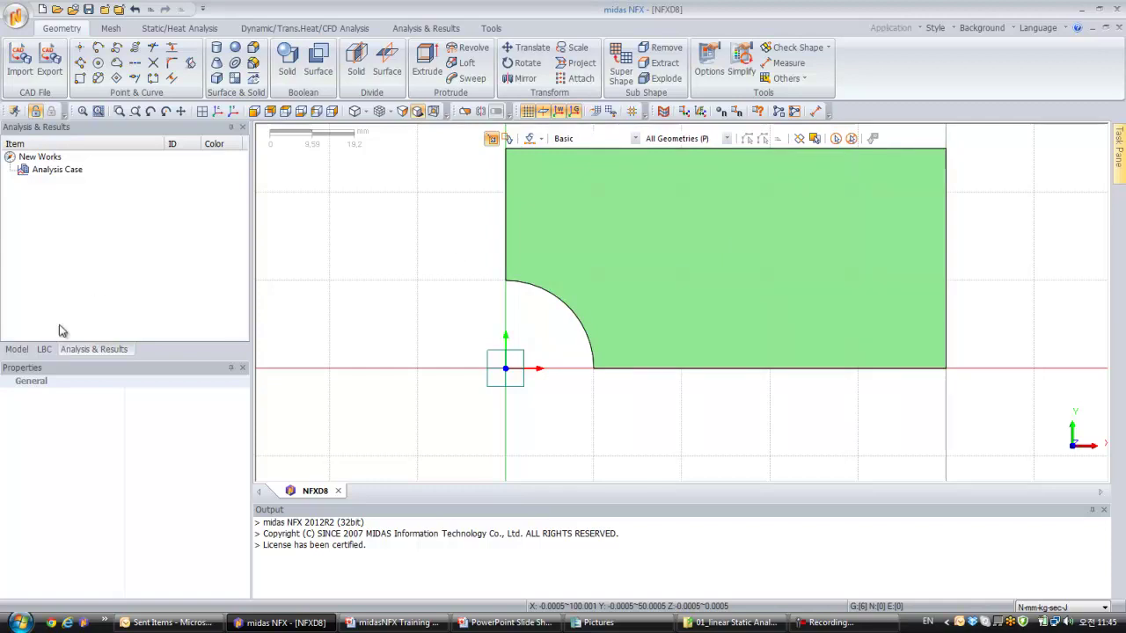
Set 2D mesh options to Delaunay, triangle-only, higher-order elements with midside nodes on geometry
click(110, 29)
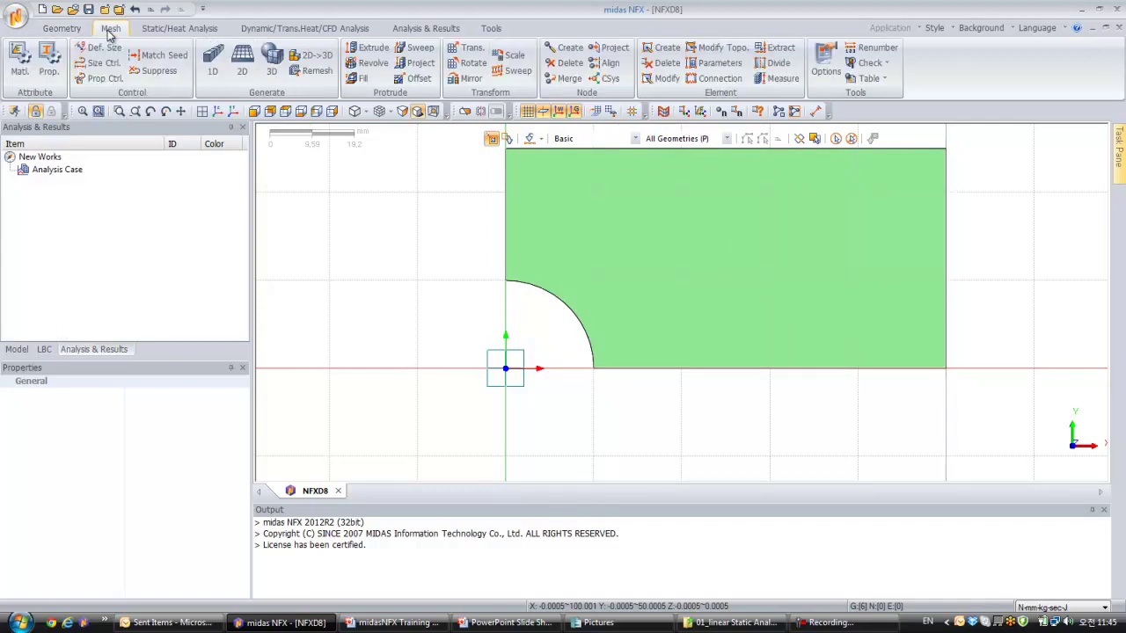
click(242, 71)
drag(134, 134, 355, 155)
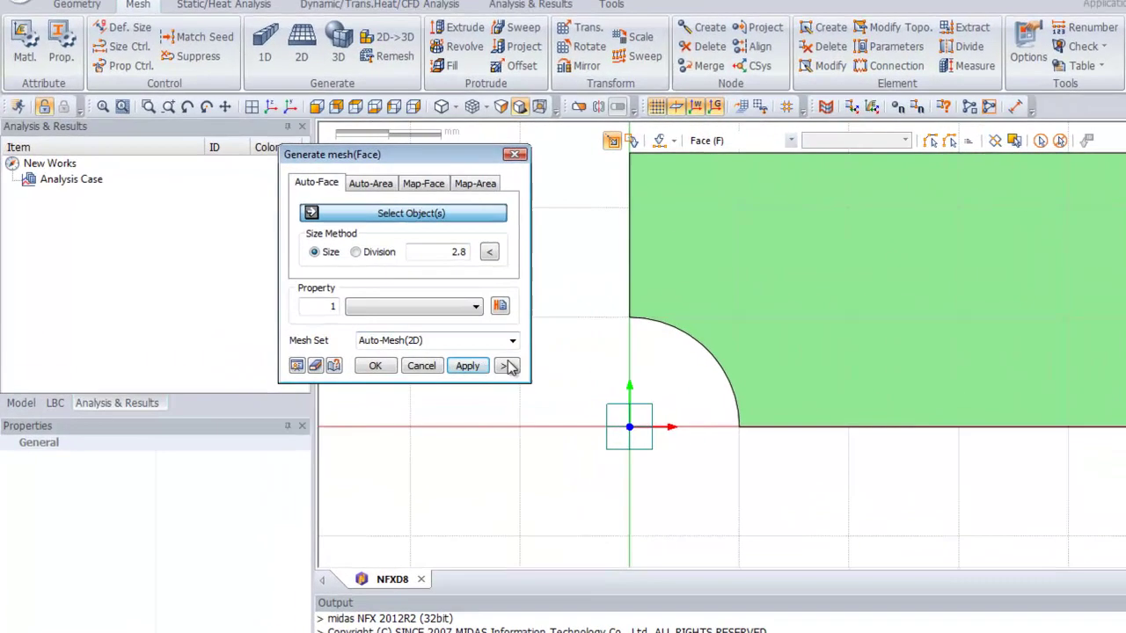
click(510, 367)
click(598, 299)
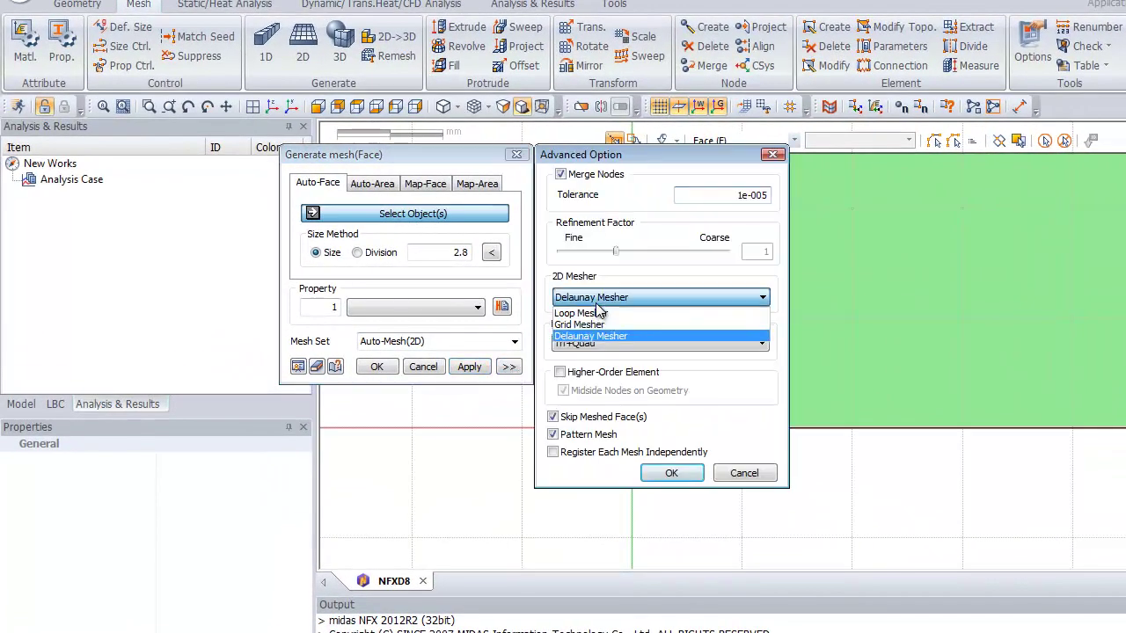
click(600, 304)
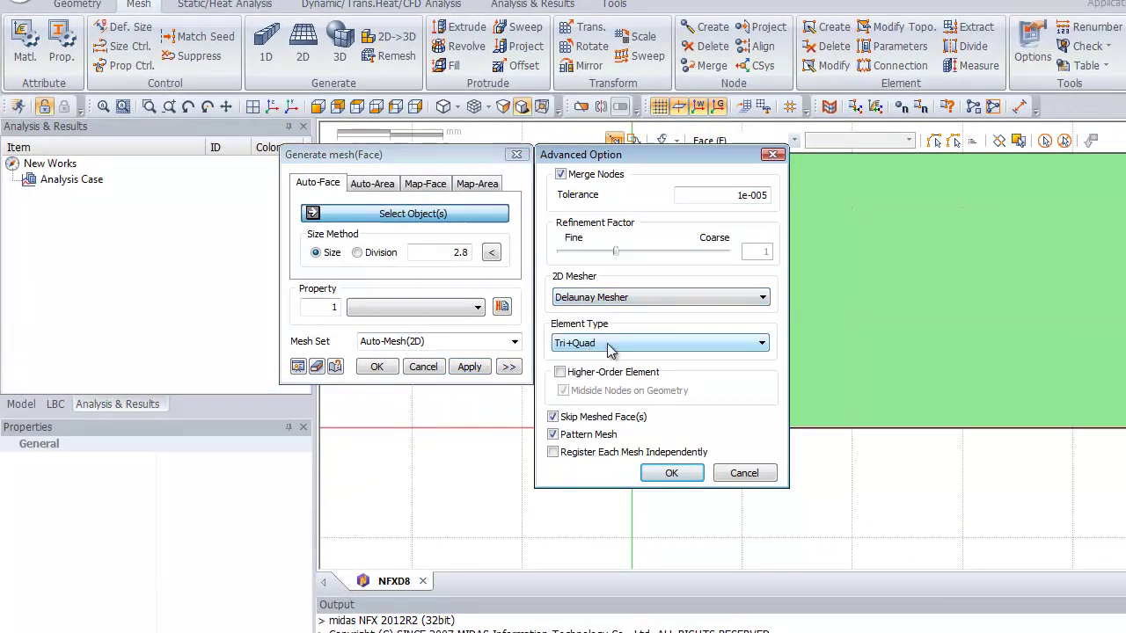
click(605, 344)
click(606, 358)
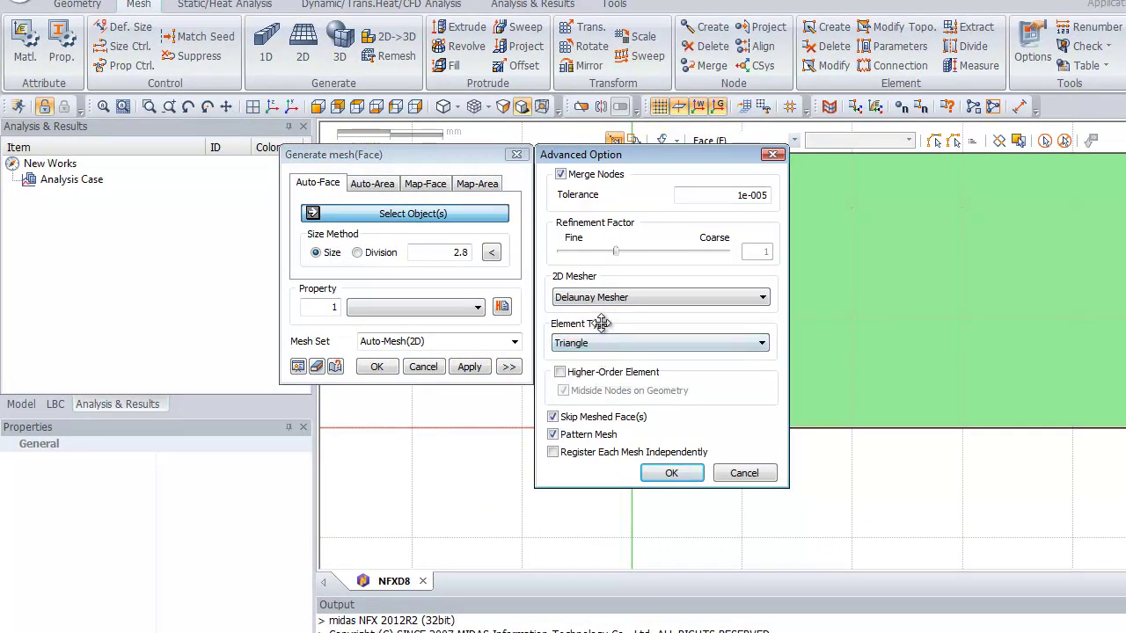
click(561, 373)
click(565, 392)
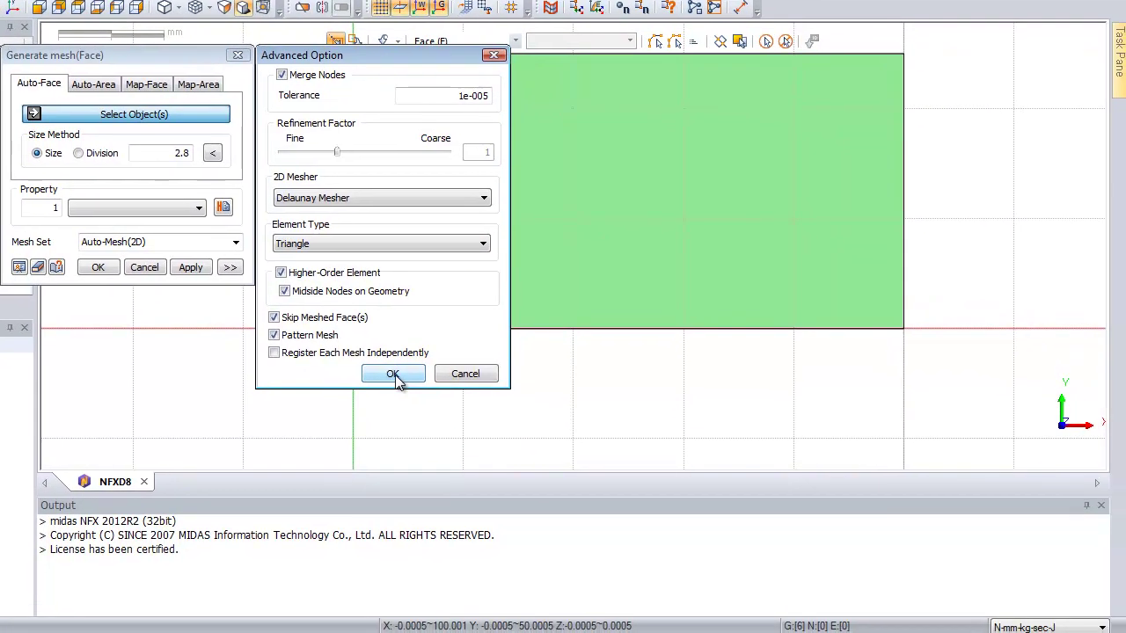
click(456, 396)
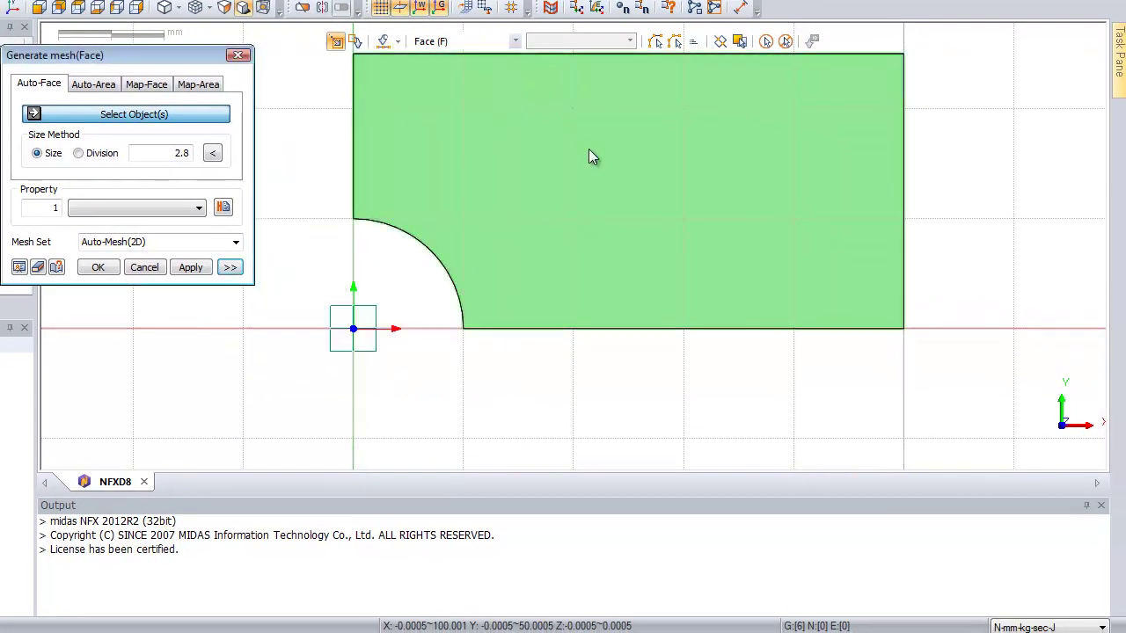
Mesh the plate face at element size 2.8, giving 2908 nodes and 1401 elements
click(653, 177)
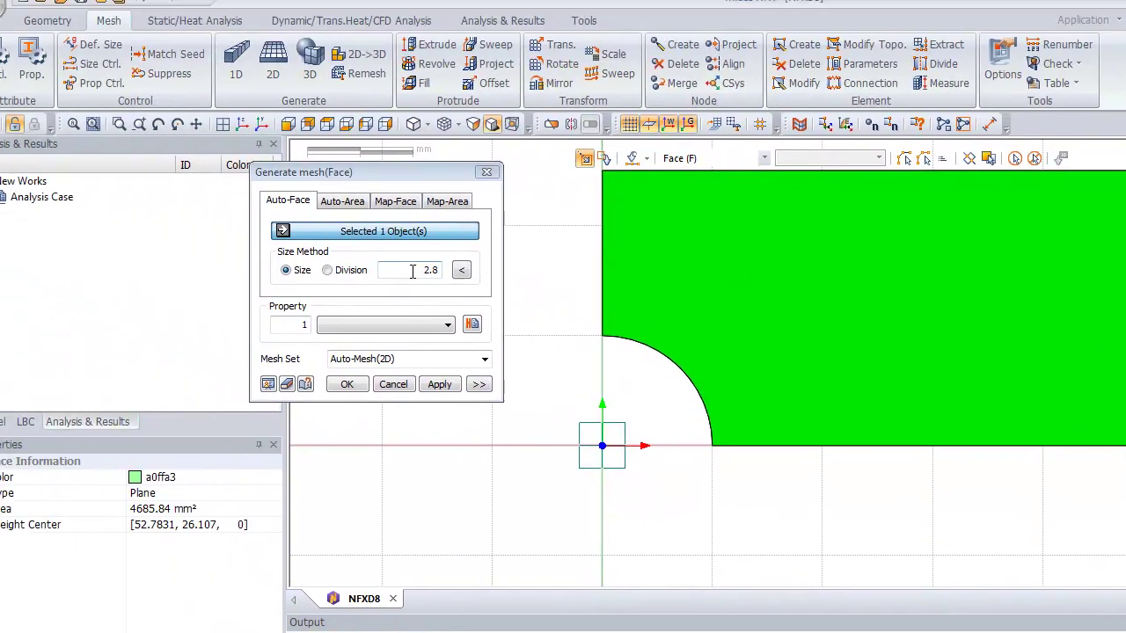
double_click(188, 153)
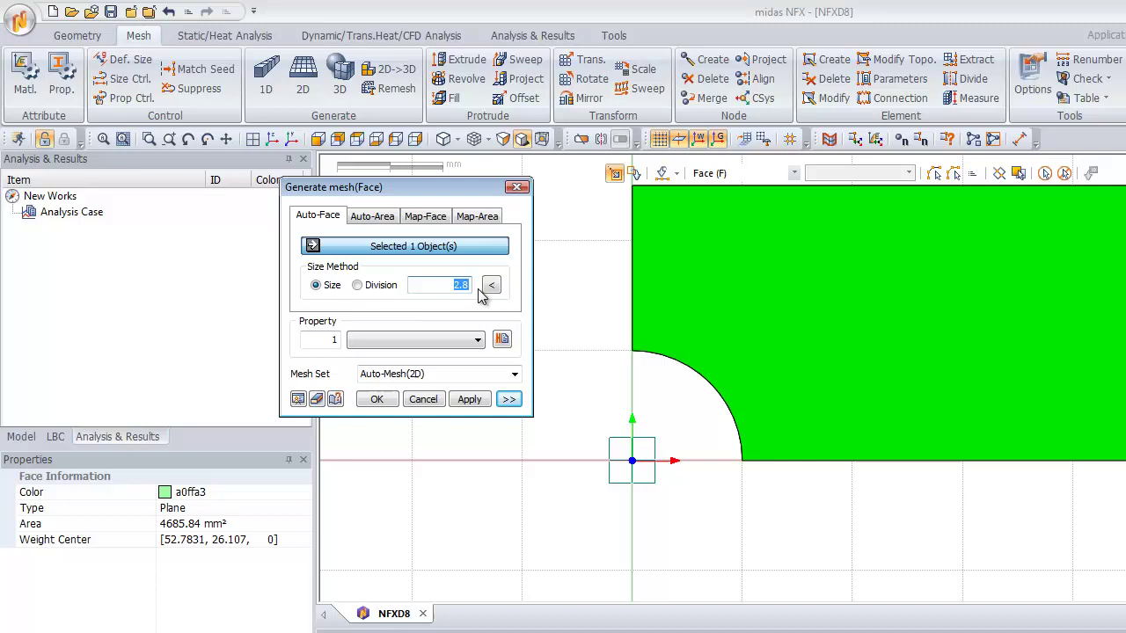
click(299, 400)
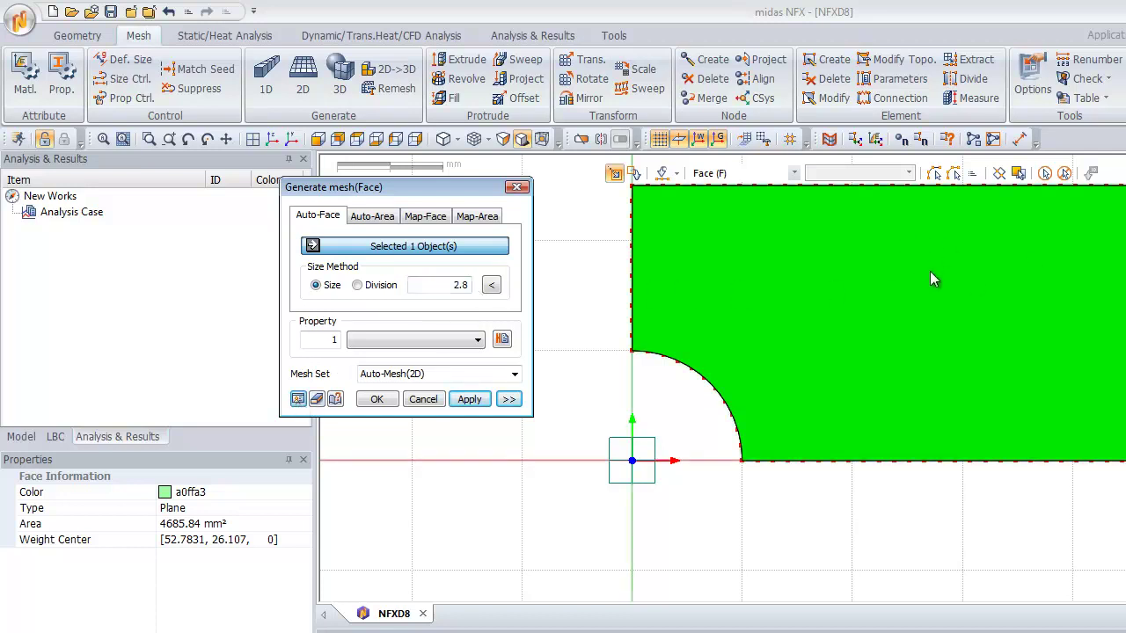
click(469, 401)
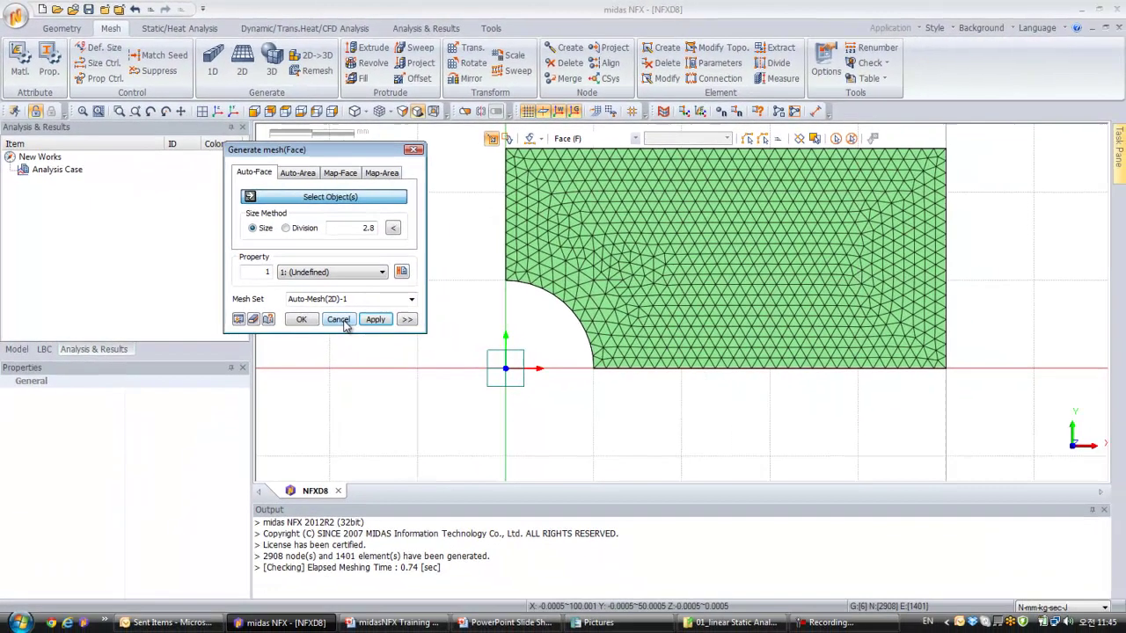
click(344, 322)
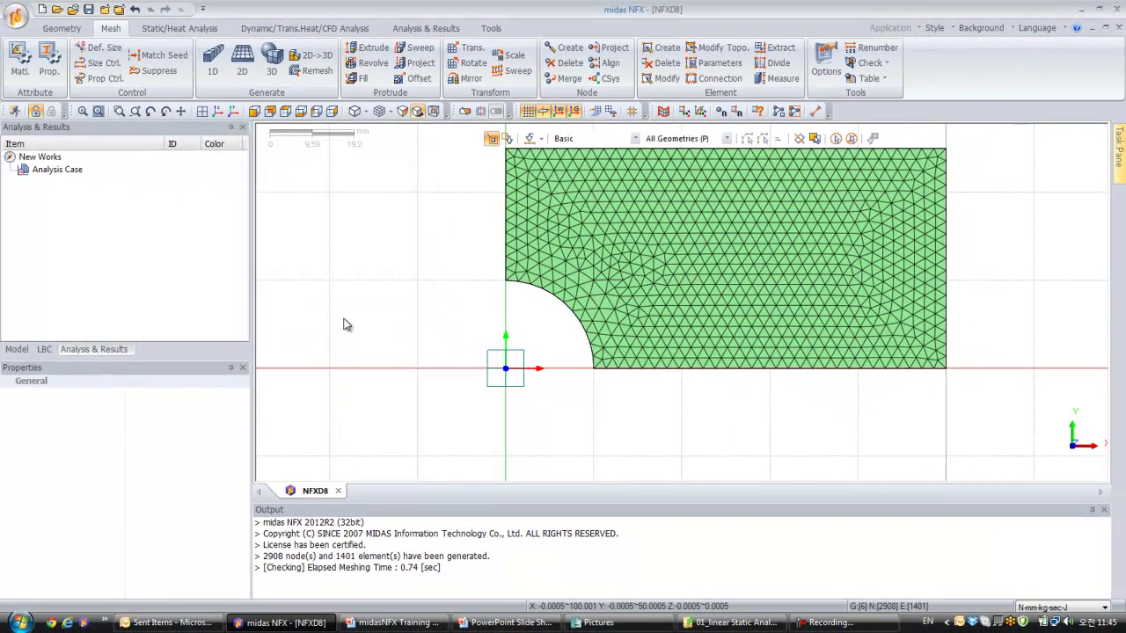
Check that the 2D Plate property uses Alloy Steel with 1 mm thickness
click(49, 66)
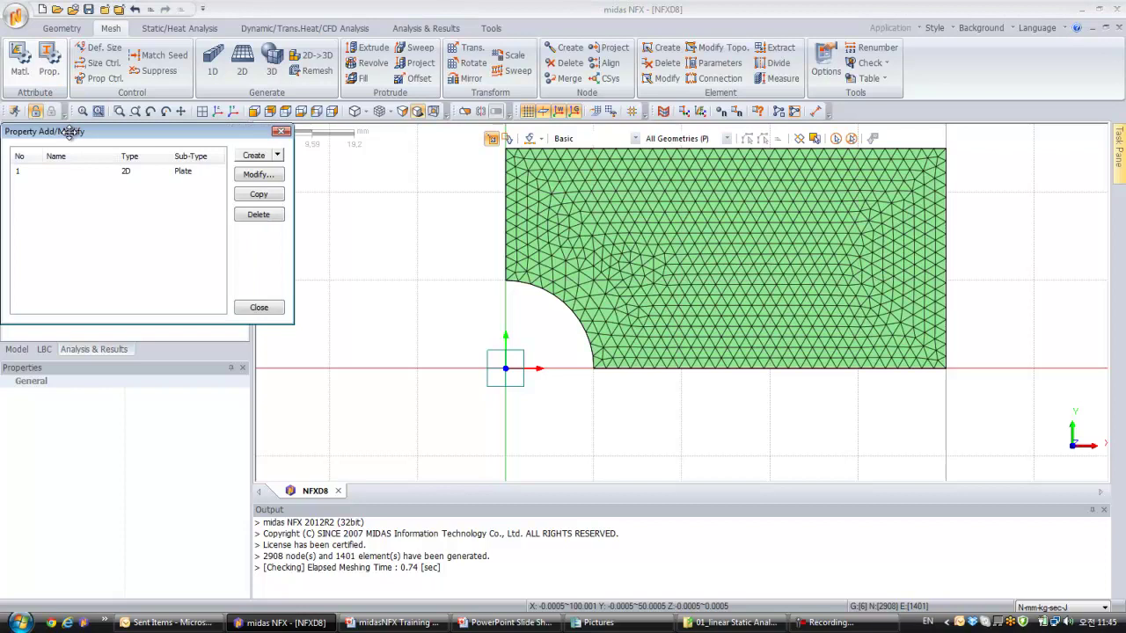
drag(70, 138, 218, 158)
click(231, 197)
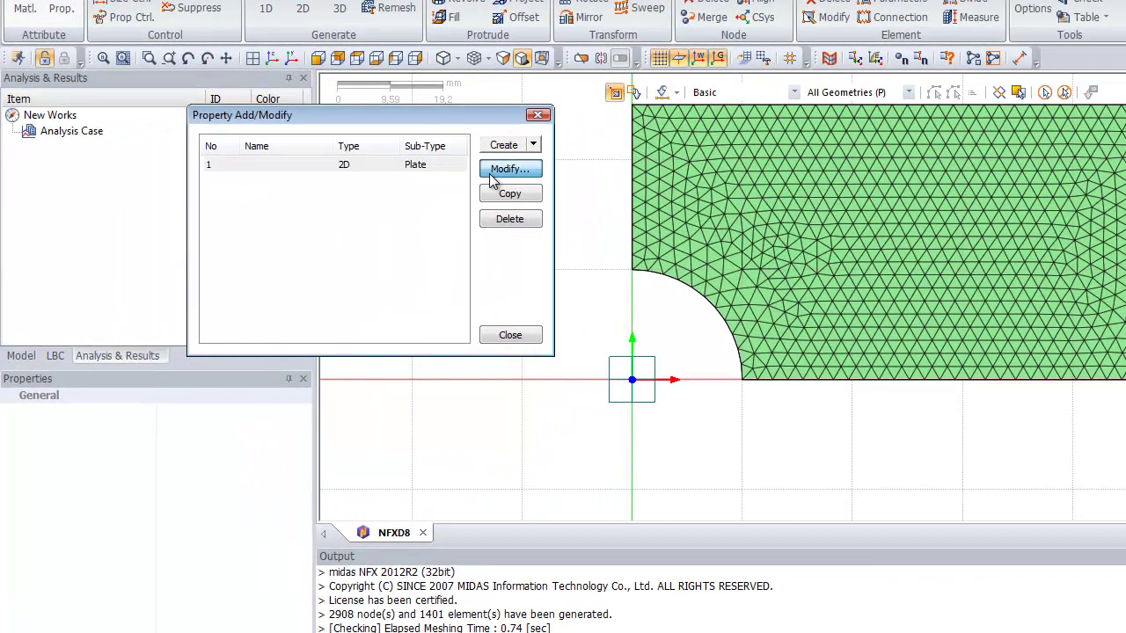
click(487, 175)
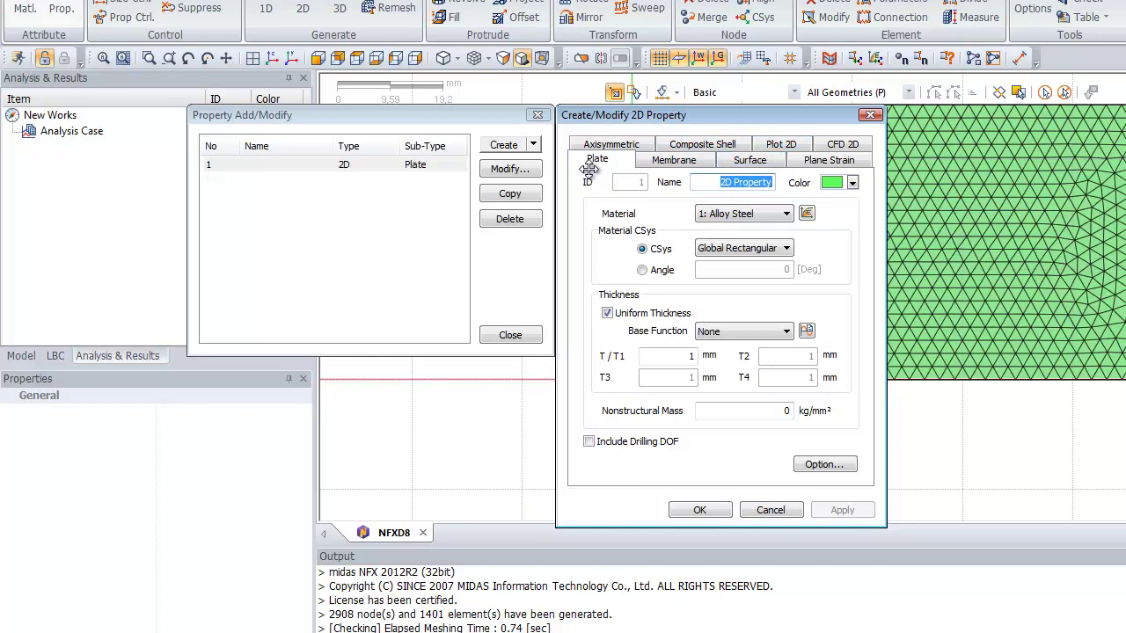
double_click(685, 355)
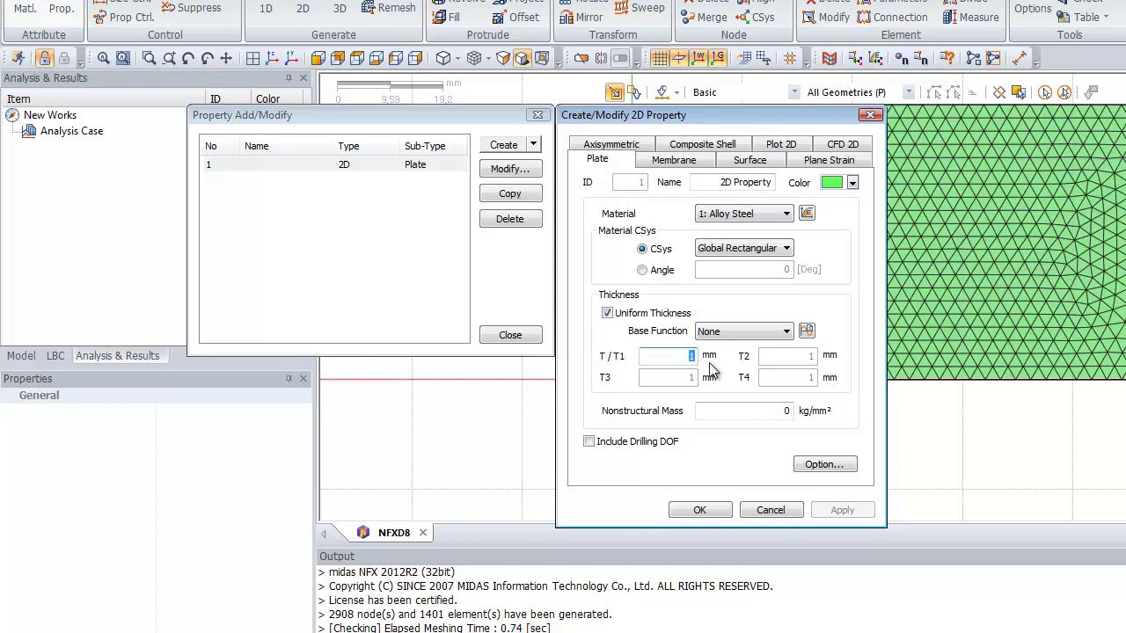
click(699, 510)
Apply YZ symmetry to the left-edge nodes and ZX symmetry to the bottom-edge nodes
click(510, 335)
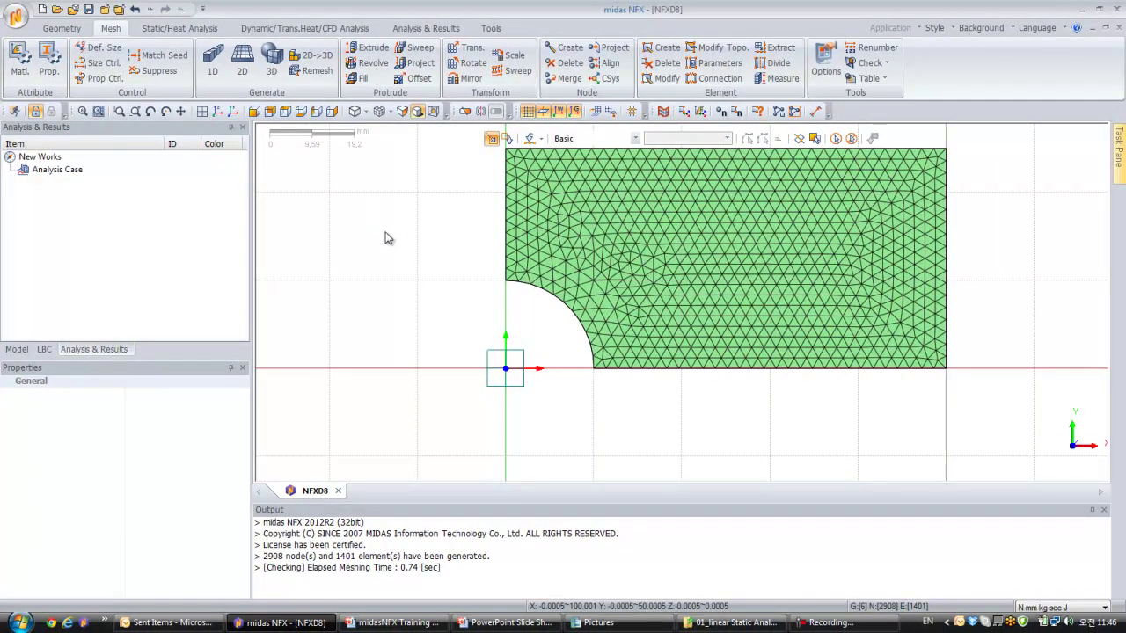
click(186, 29)
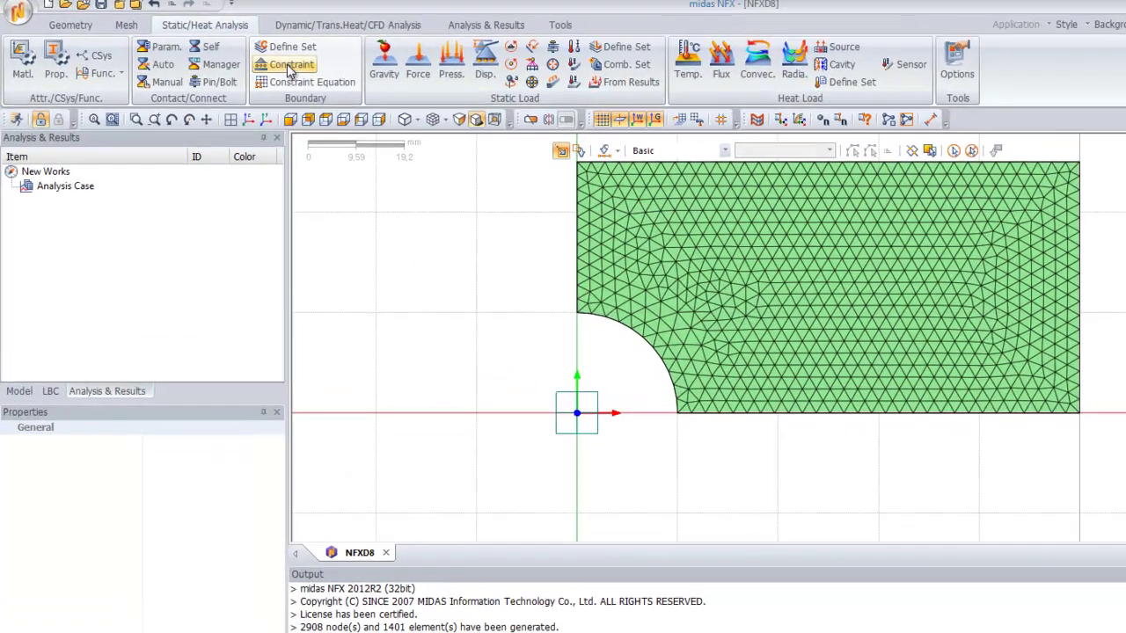
click(255, 62)
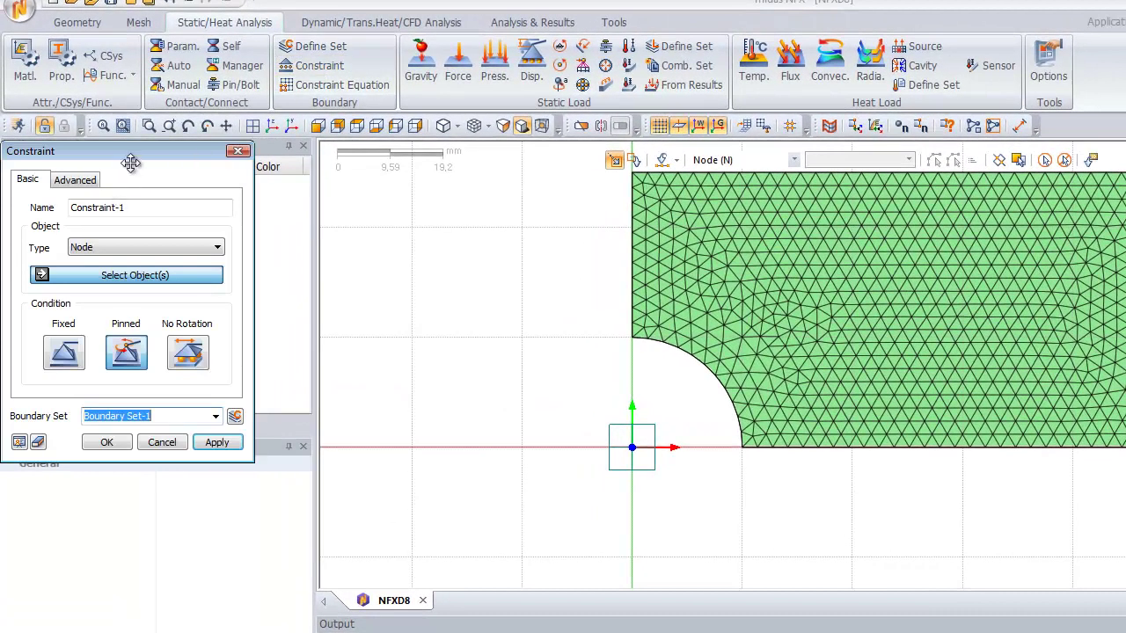
drag(131, 156, 418, 186)
click(368, 212)
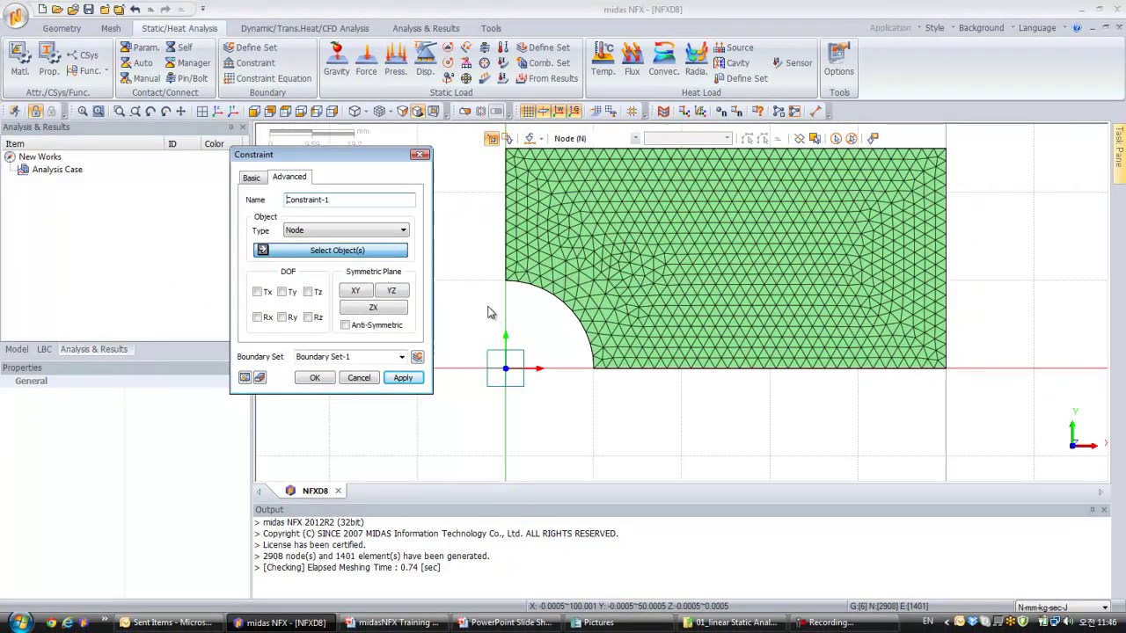
drag(489, 303, 508, 141)
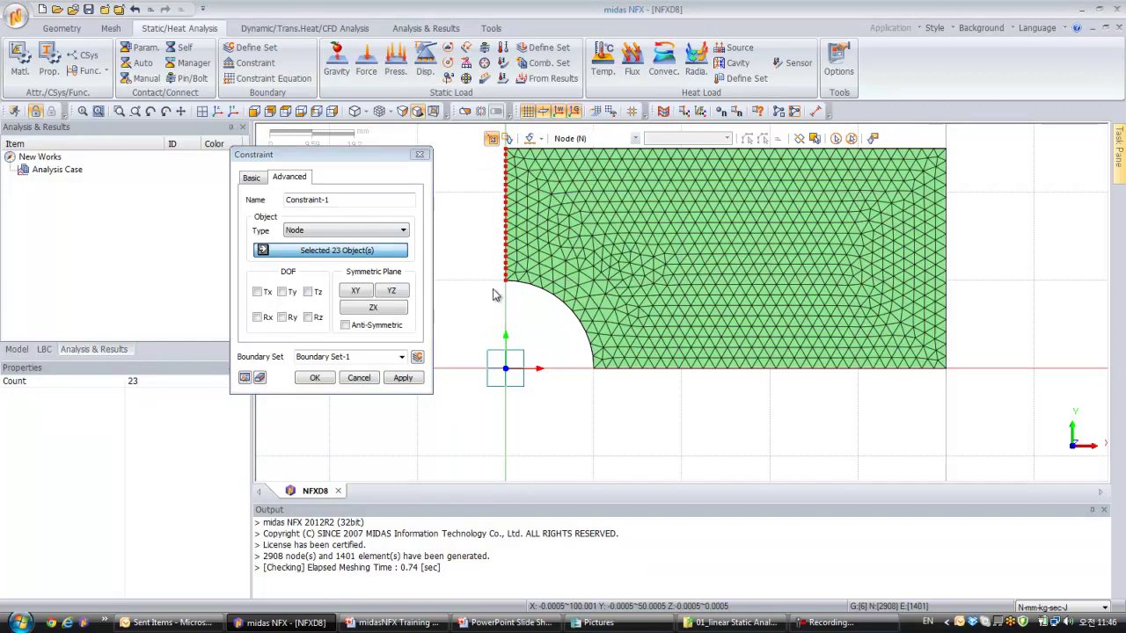
click(394, 295)
click(403, 378)
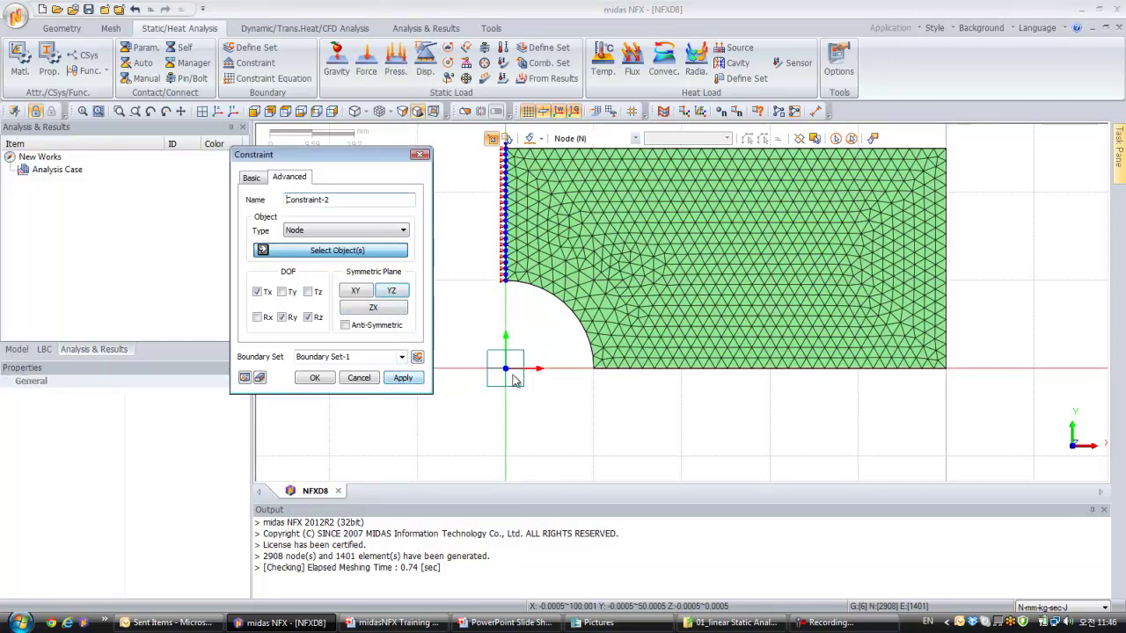
drag(573, 392, 985, 366)
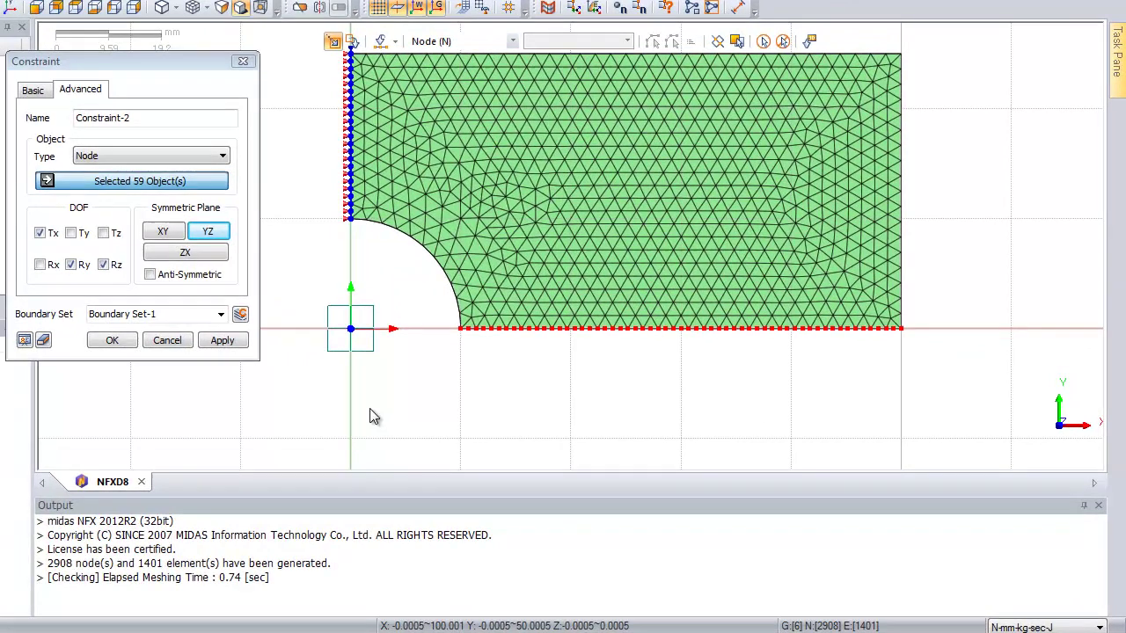
click(186, 253)
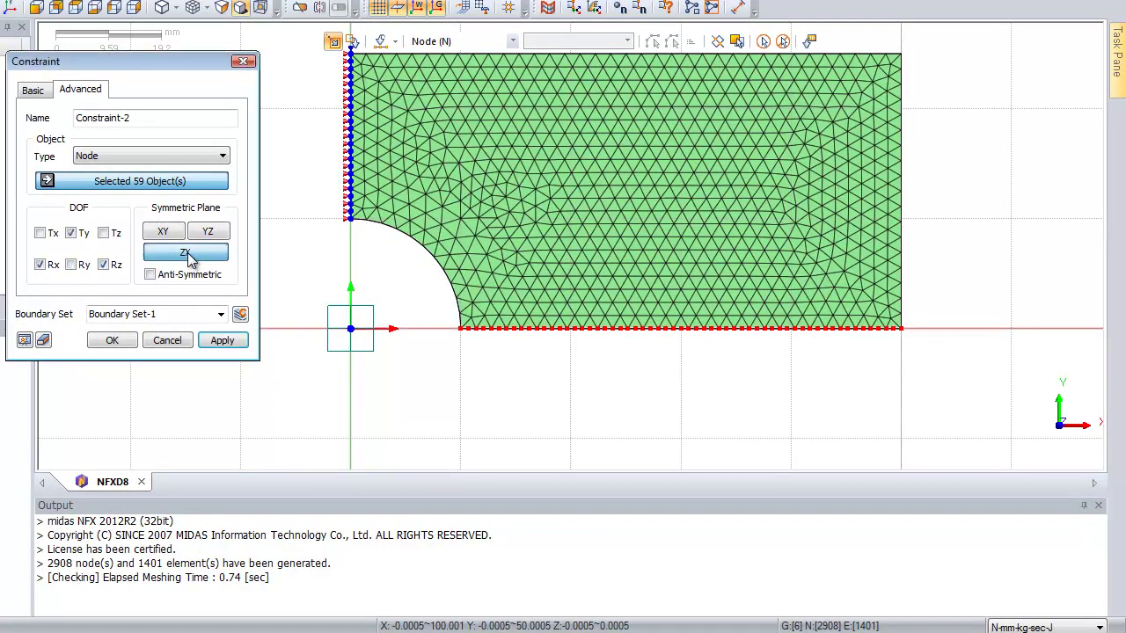
click(238, 343)
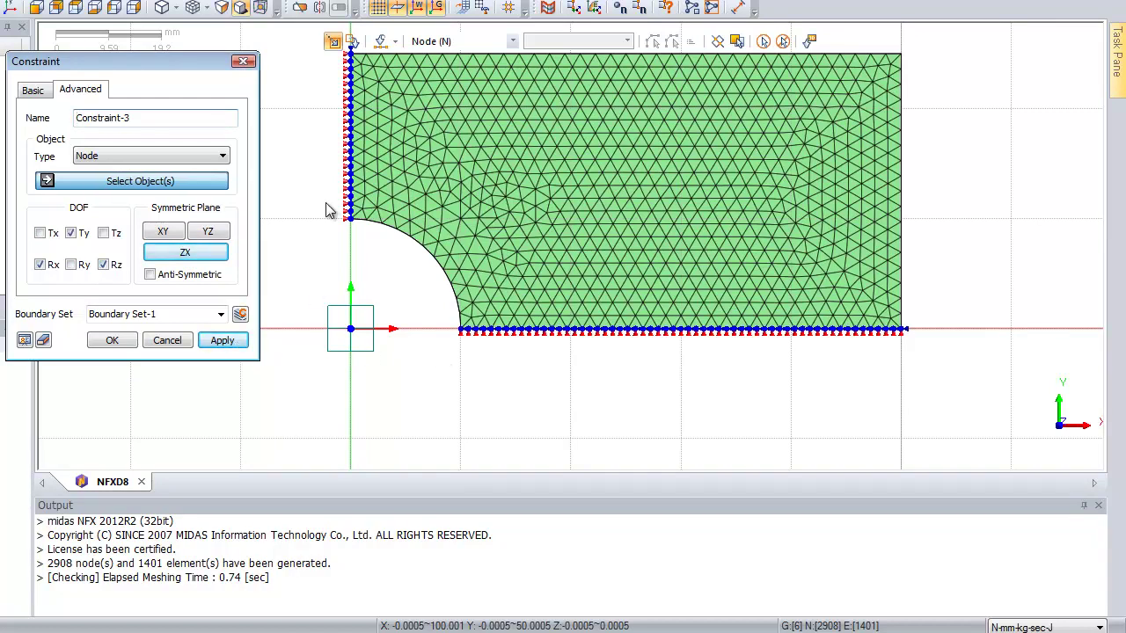
Restrain only Tz on all nodes of the model
click(71, 234)
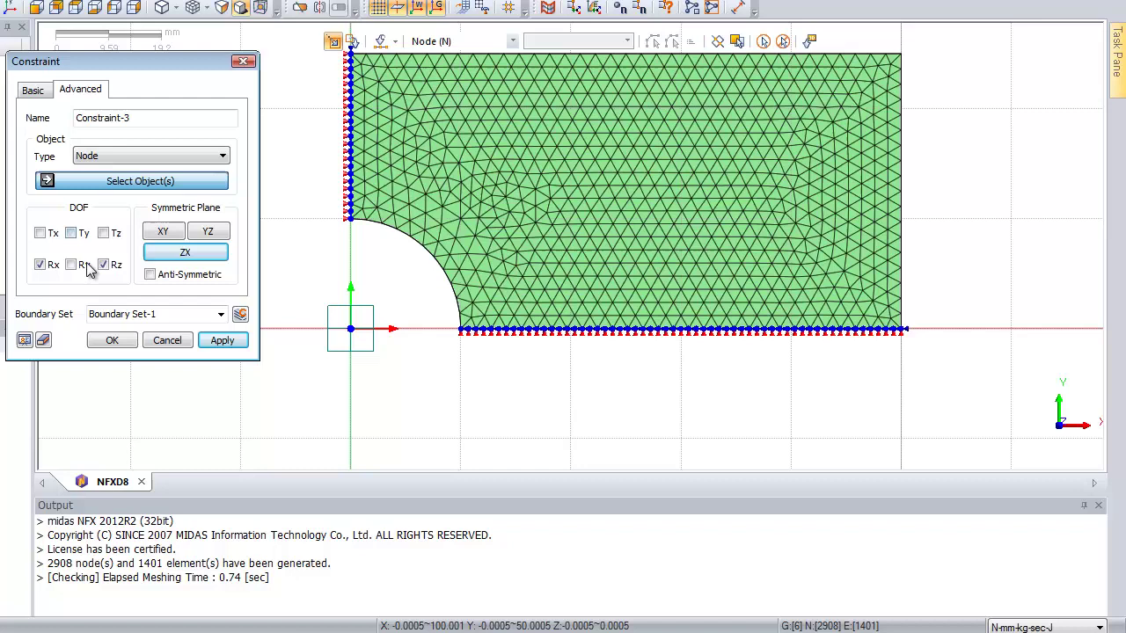
click(104, 264)
click(40, 264)
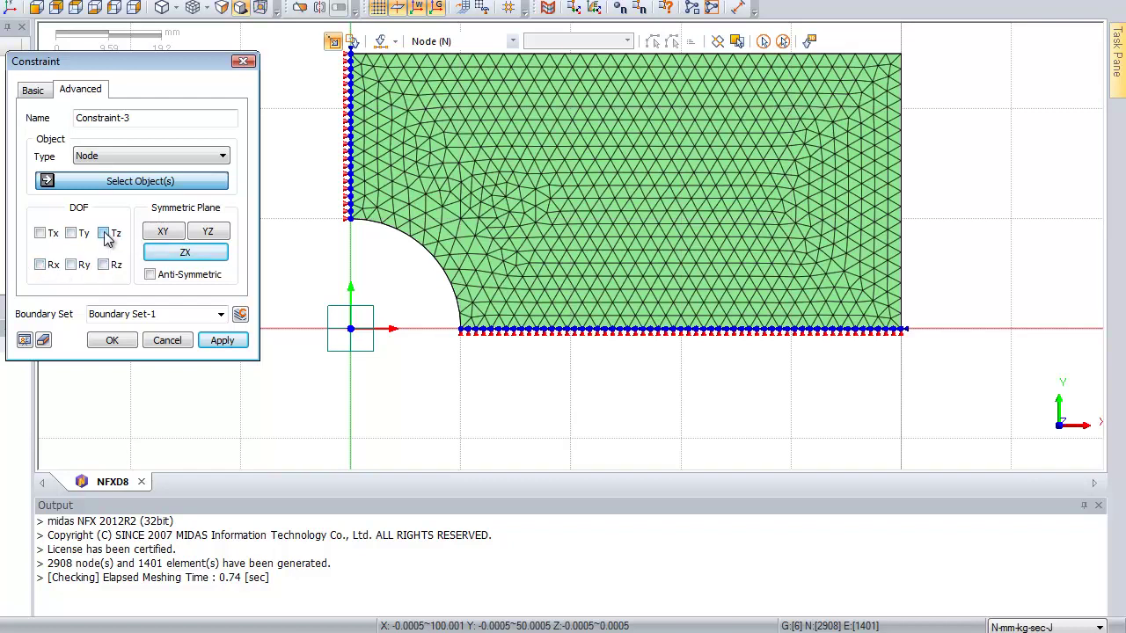
click(105, 233)
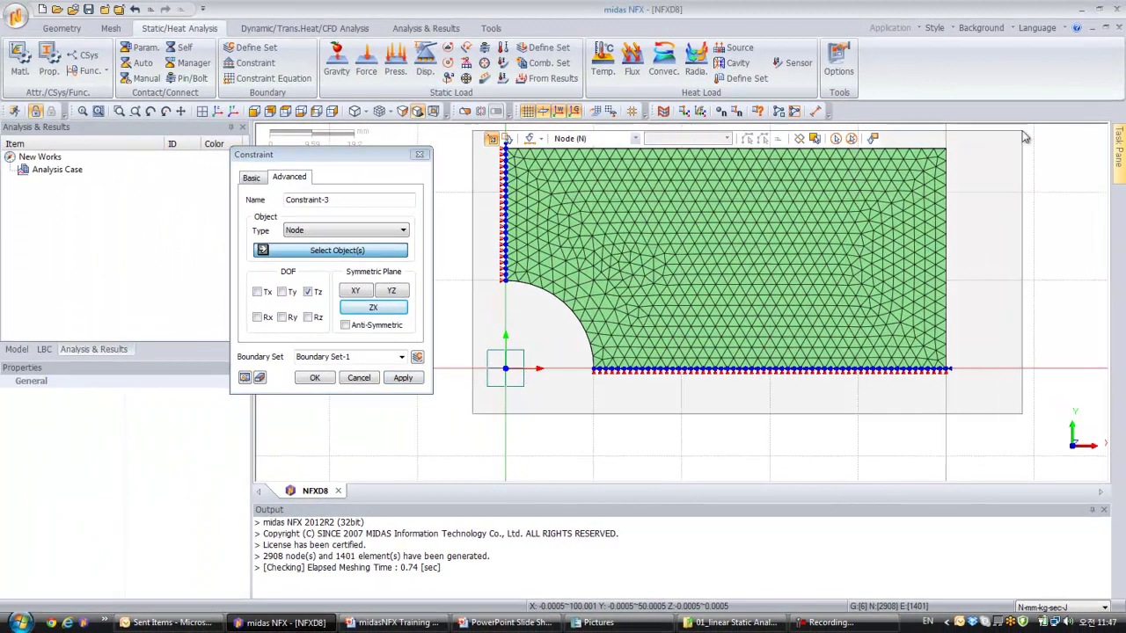
key(ctrl+a)
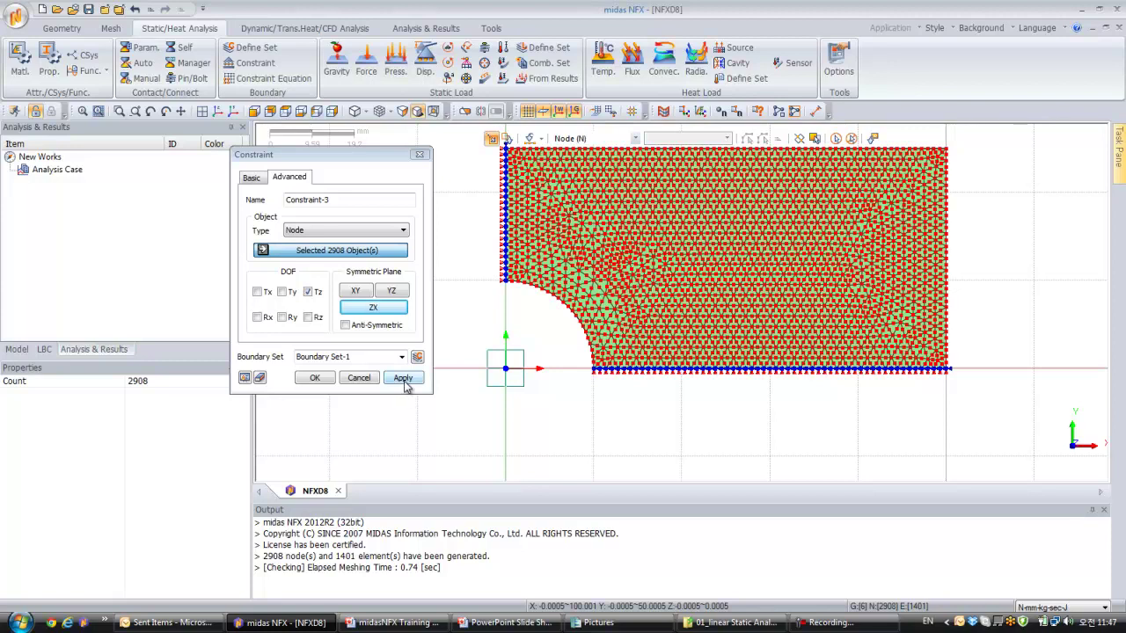
click(403, 378)
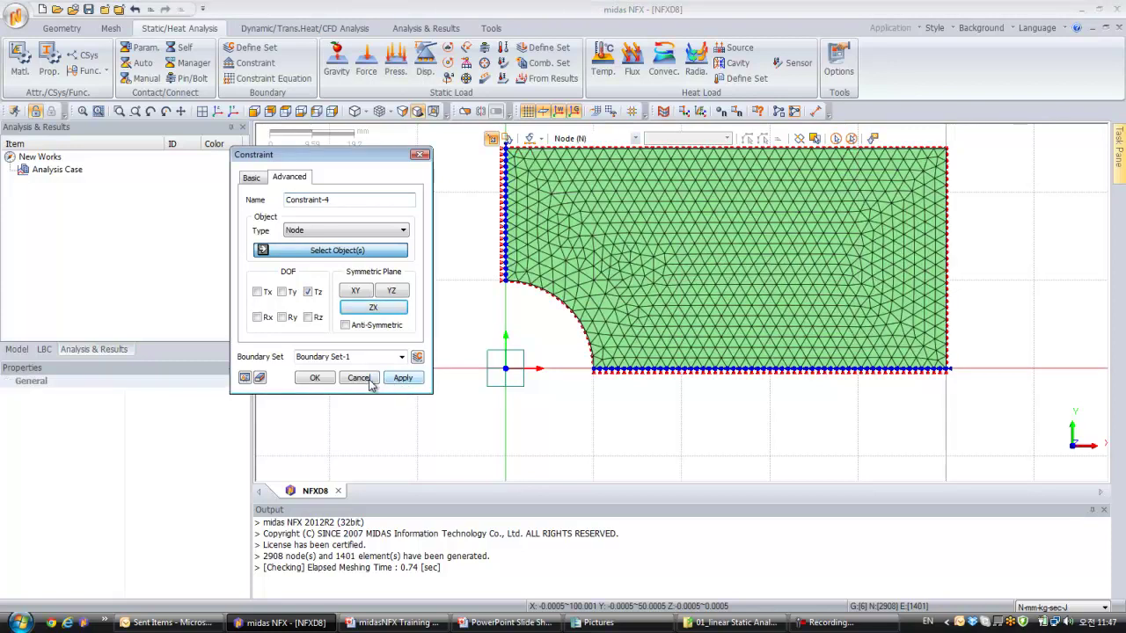
Apply a -100 N/mm edge pressure, Pressure-1, to the plate's right edge
click(359, 378)
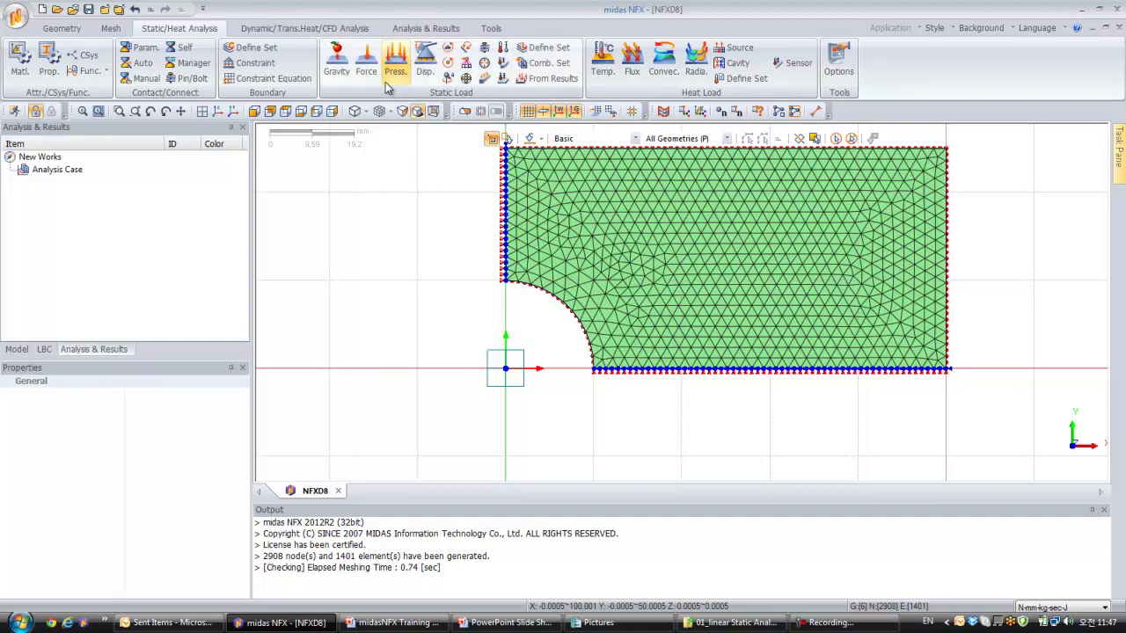
click(393, 64)
drag(170, 86, 449, 165)
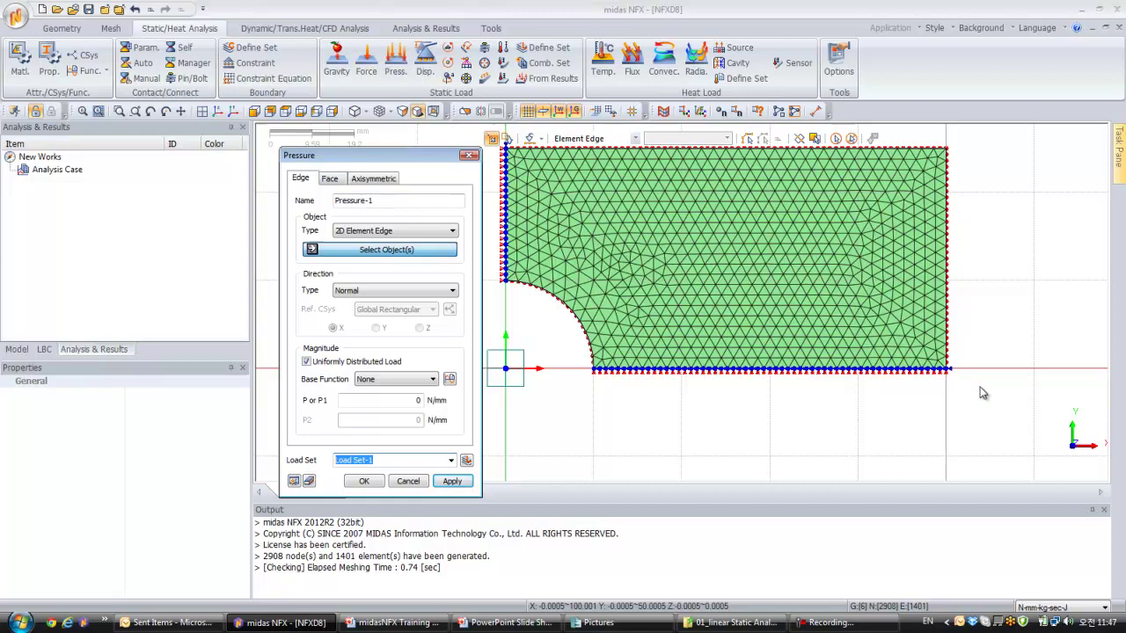
drag(969, 310, 948, 138)
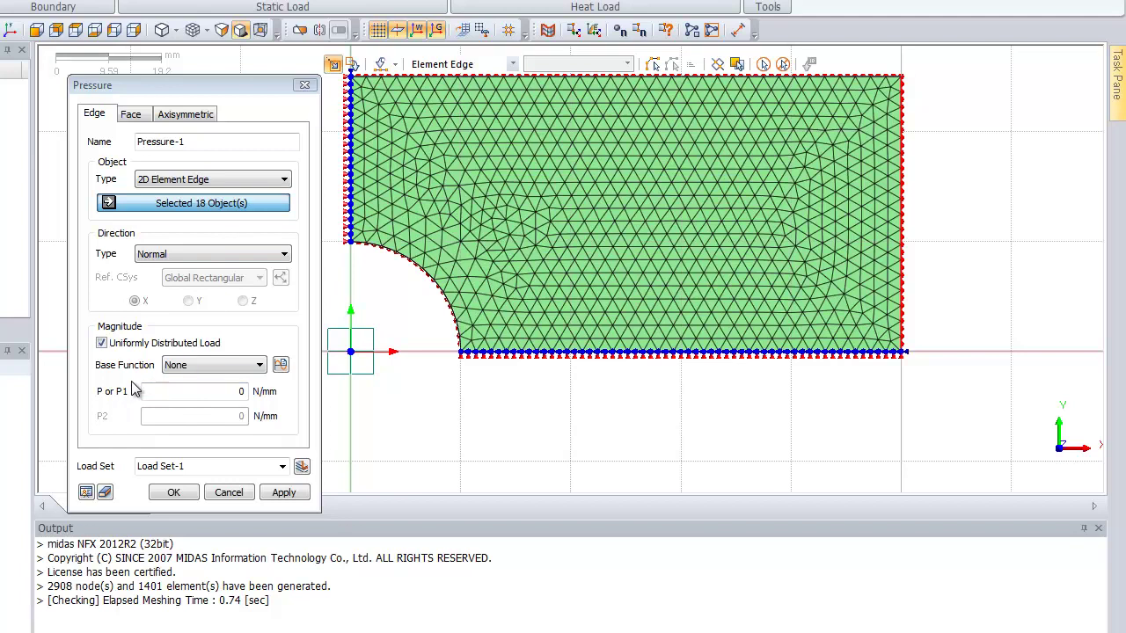
click(201, 393)
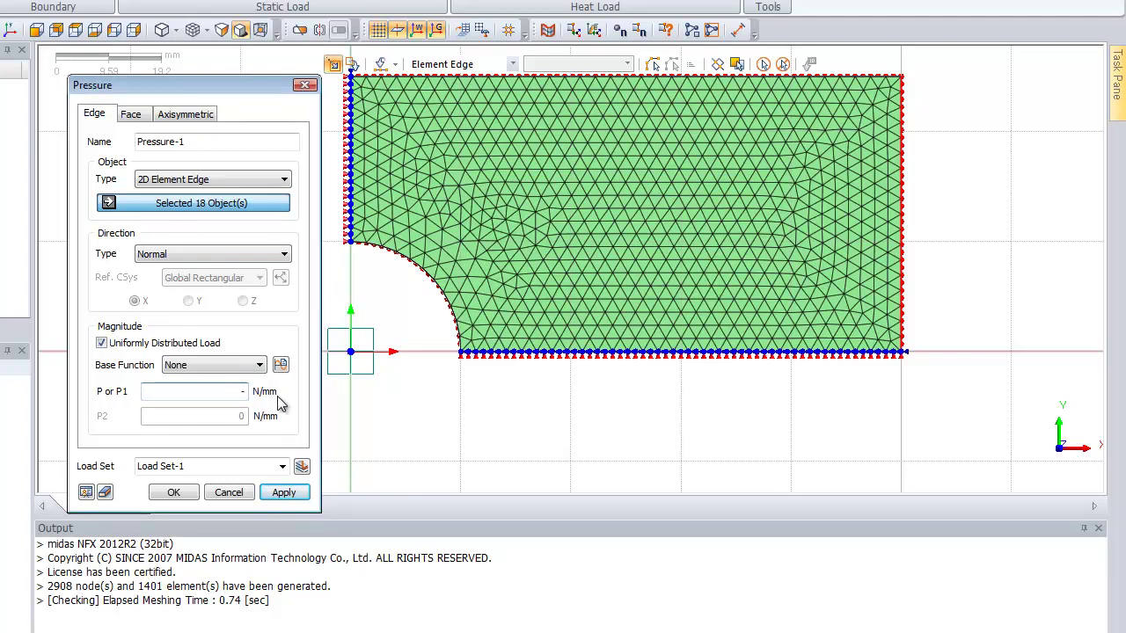
text(-100)
click(85, 493)
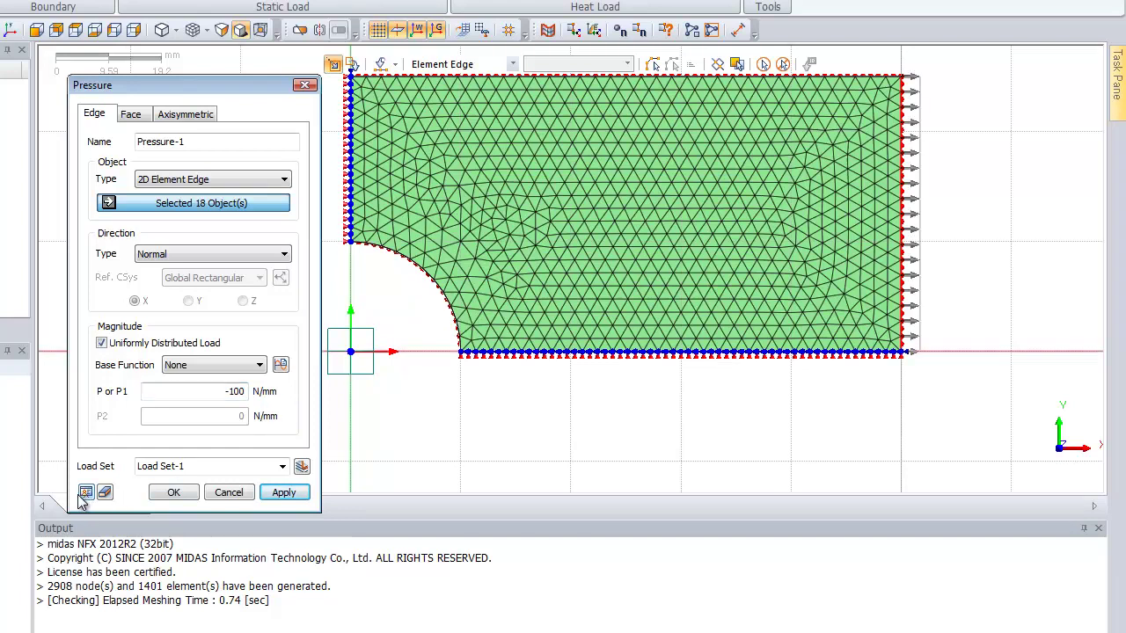
click(175, 493)
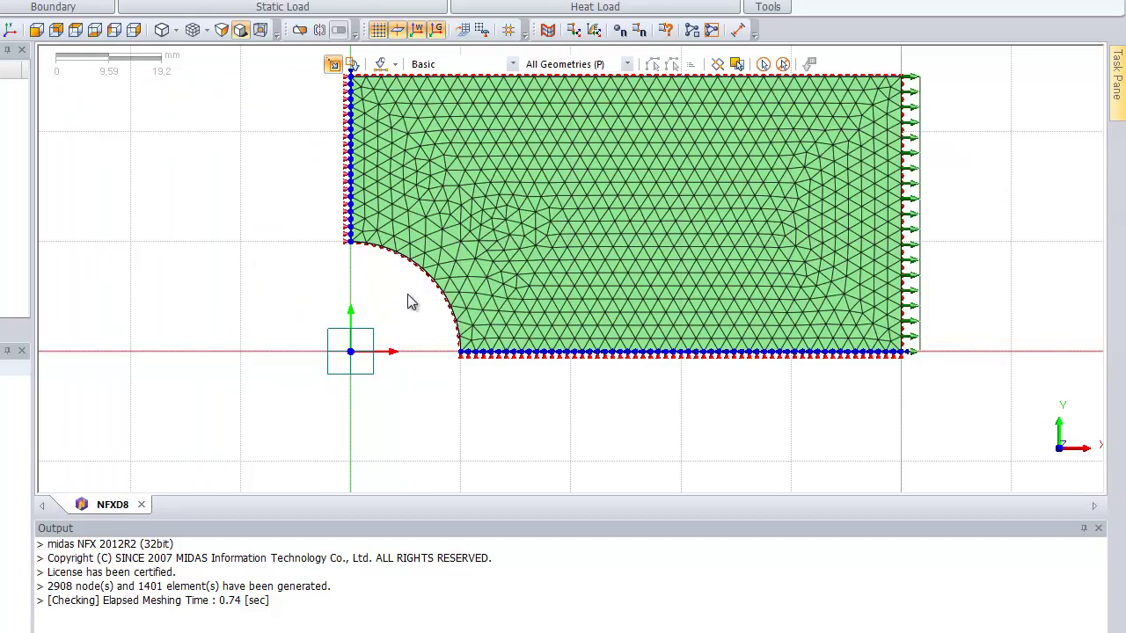
Add Linear Static-1, save and solve it, and display total displacement, peaking near 0.0599 mm
middle_drag(407, 302, 387, 359)
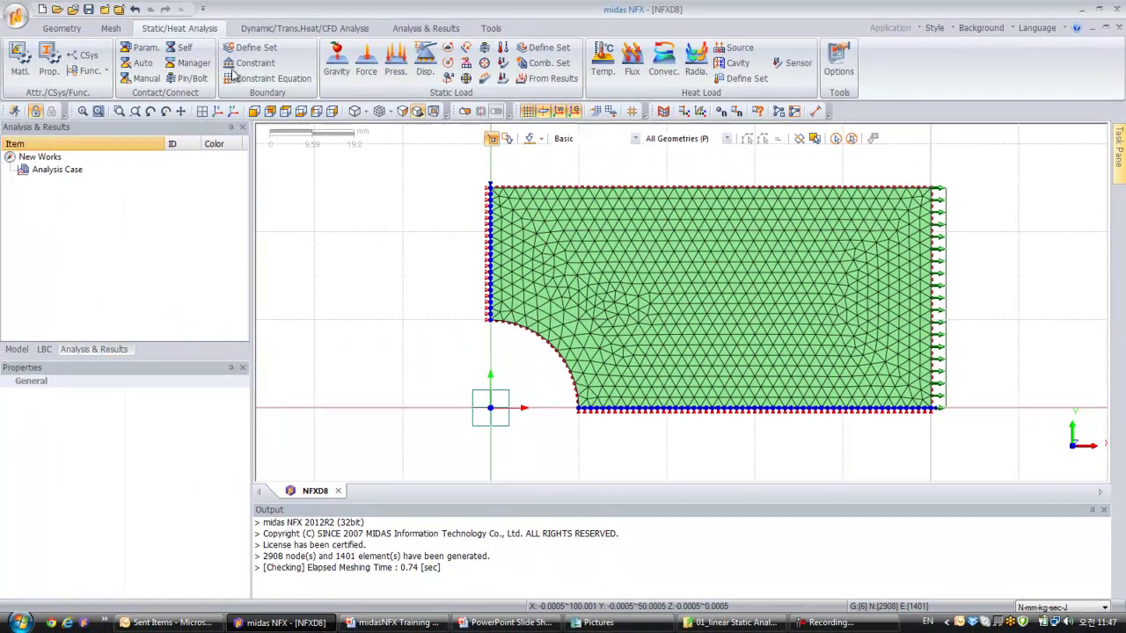
right_click(54, 171)
click(95, 179)
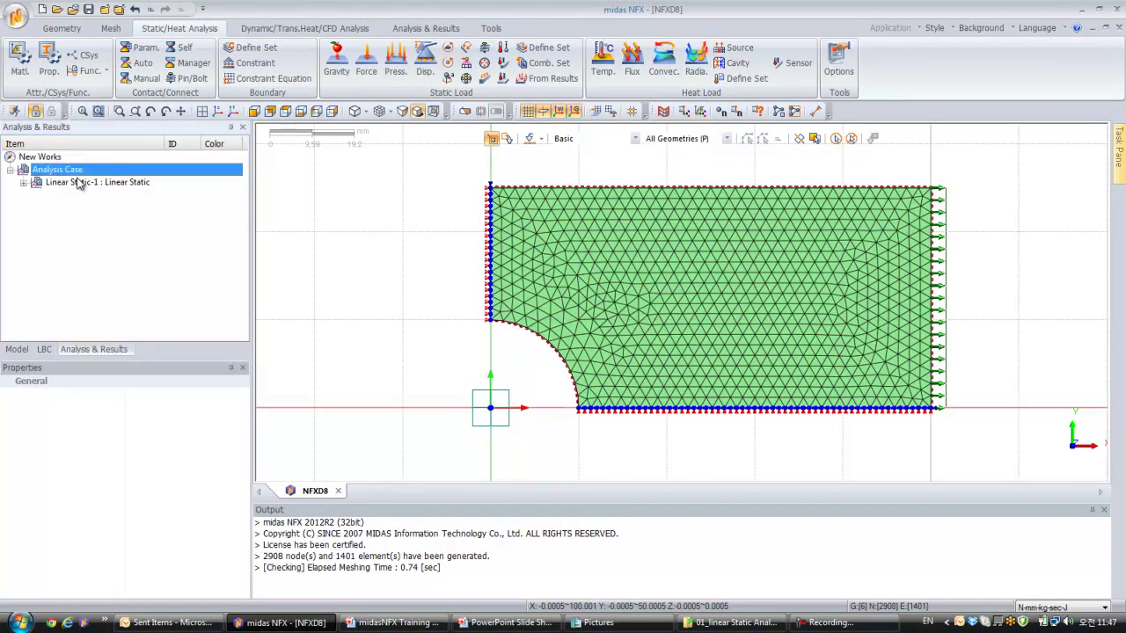
click(76, 185)
right_click(76, 187)
click(111, 197)
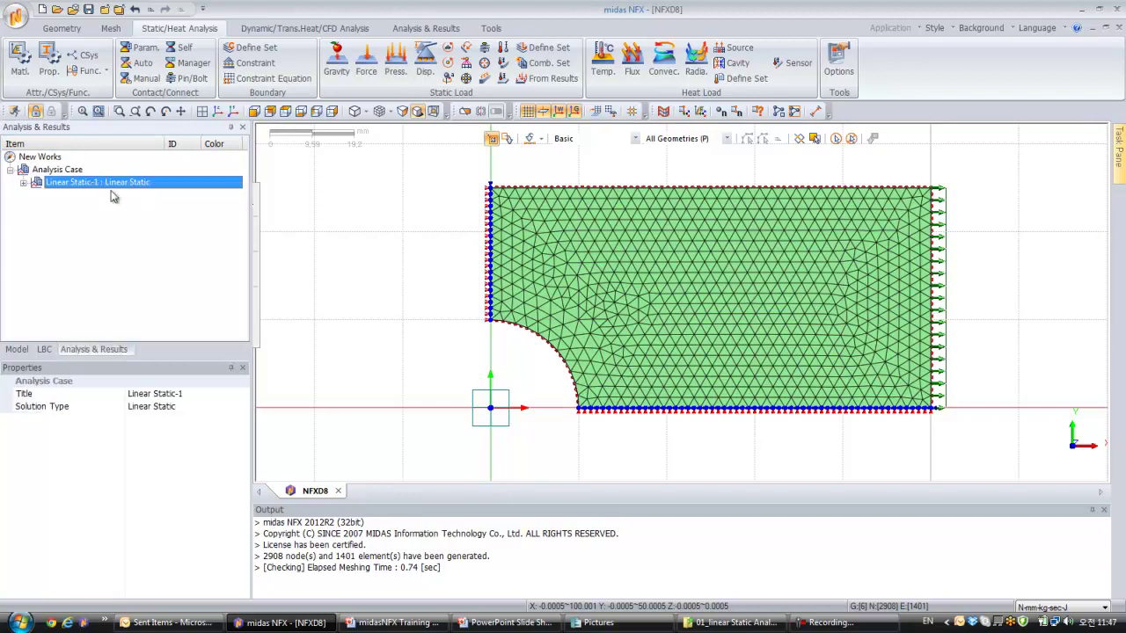
click(740, 487)
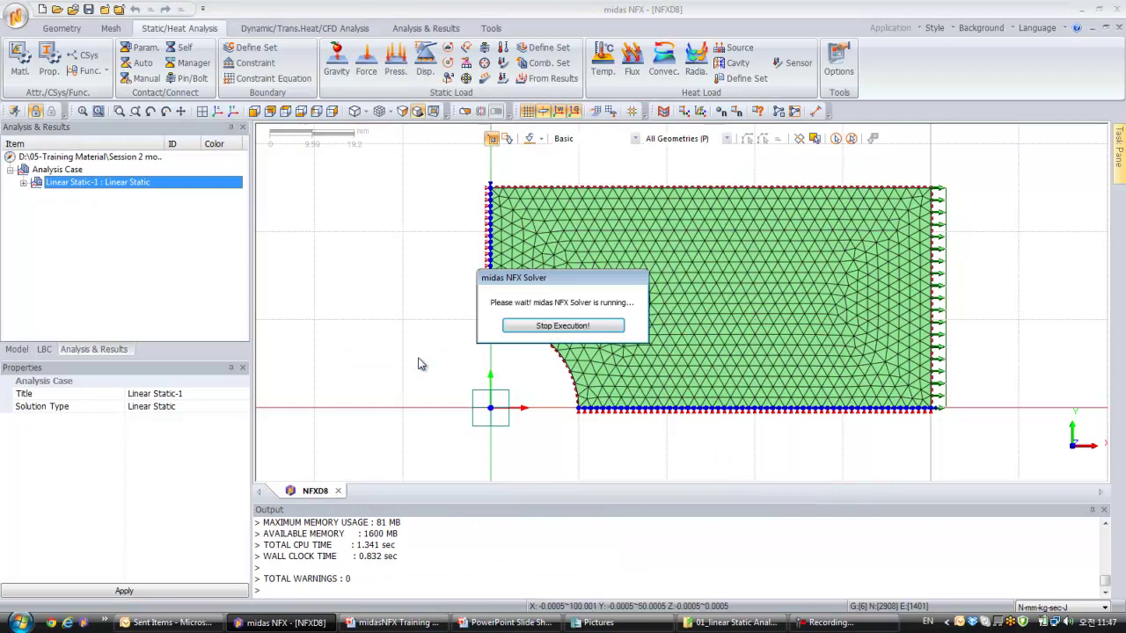
double_click(137, 208)
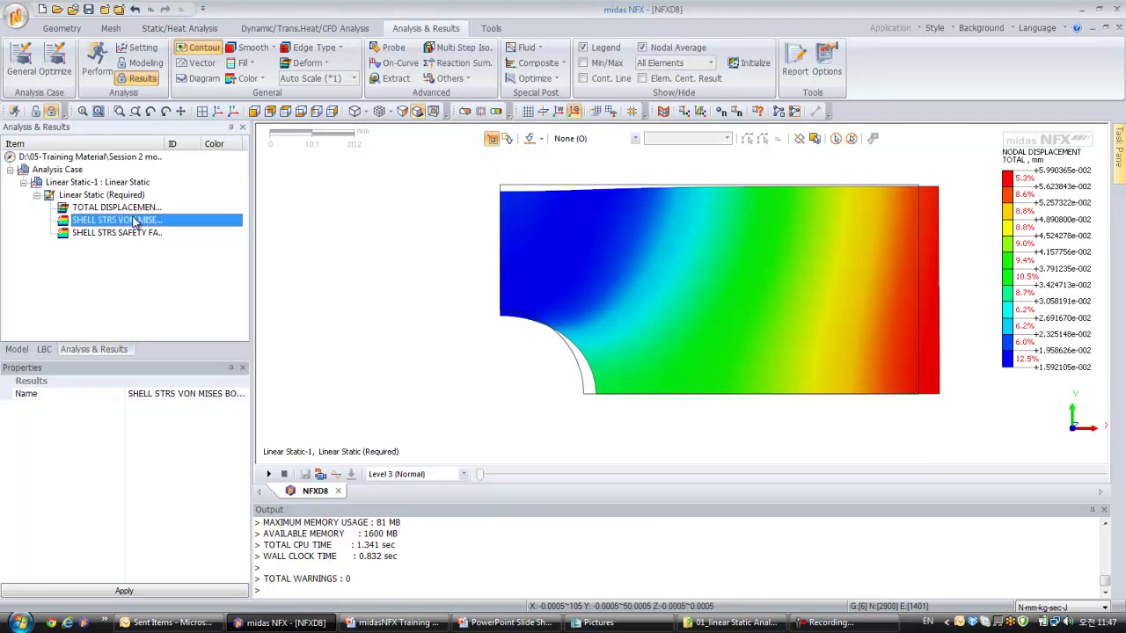
Compare the von Mises stress, safety factor and total displacement results
double_click(135, 220)
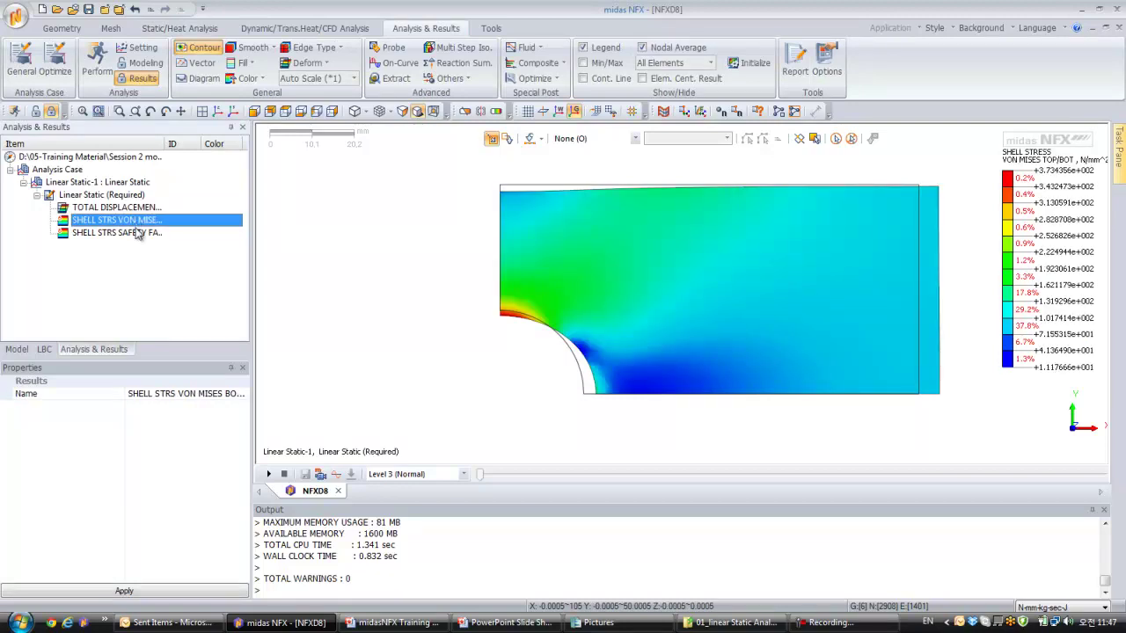
double_click(137, 233)
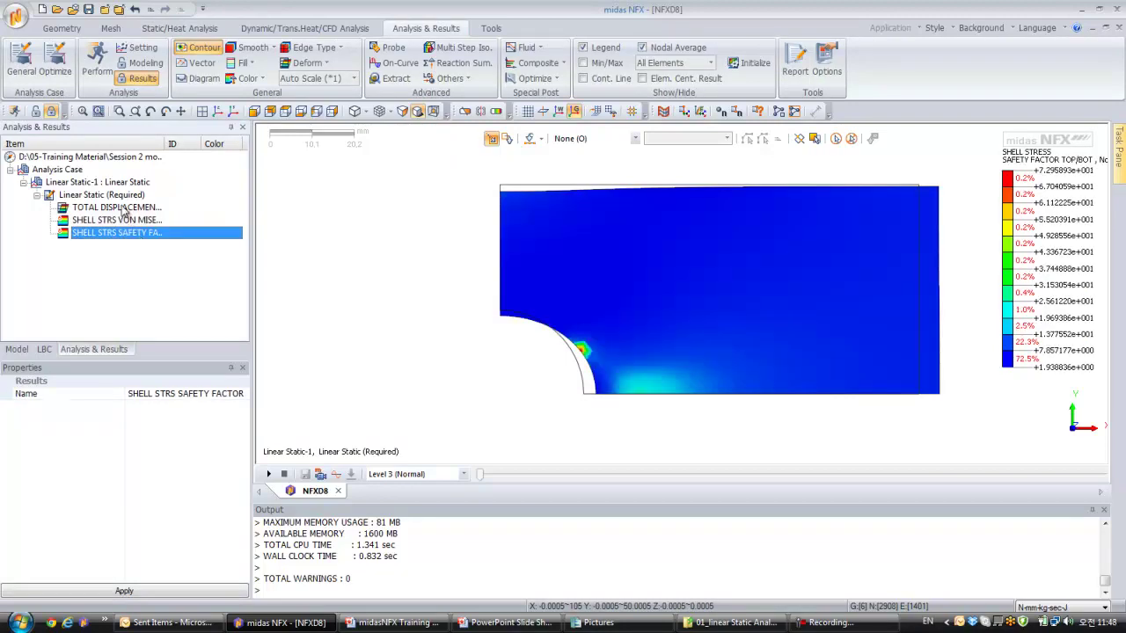
double_click(125, 208)
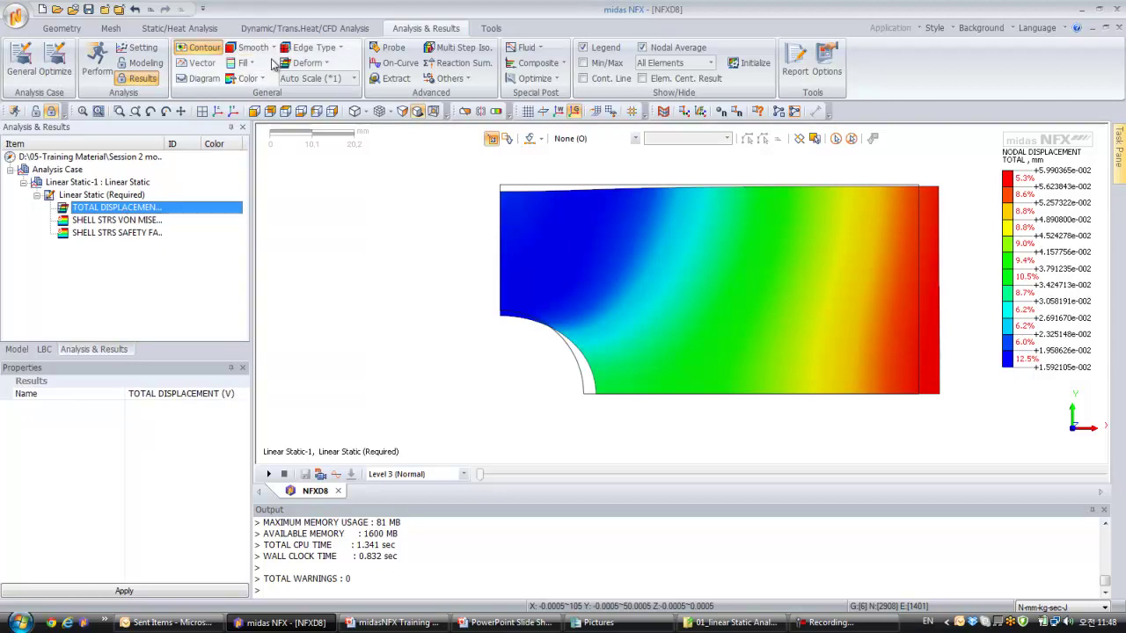
Show shell von Mises stress as banded contours on the undeformed plate
click(324, 70)
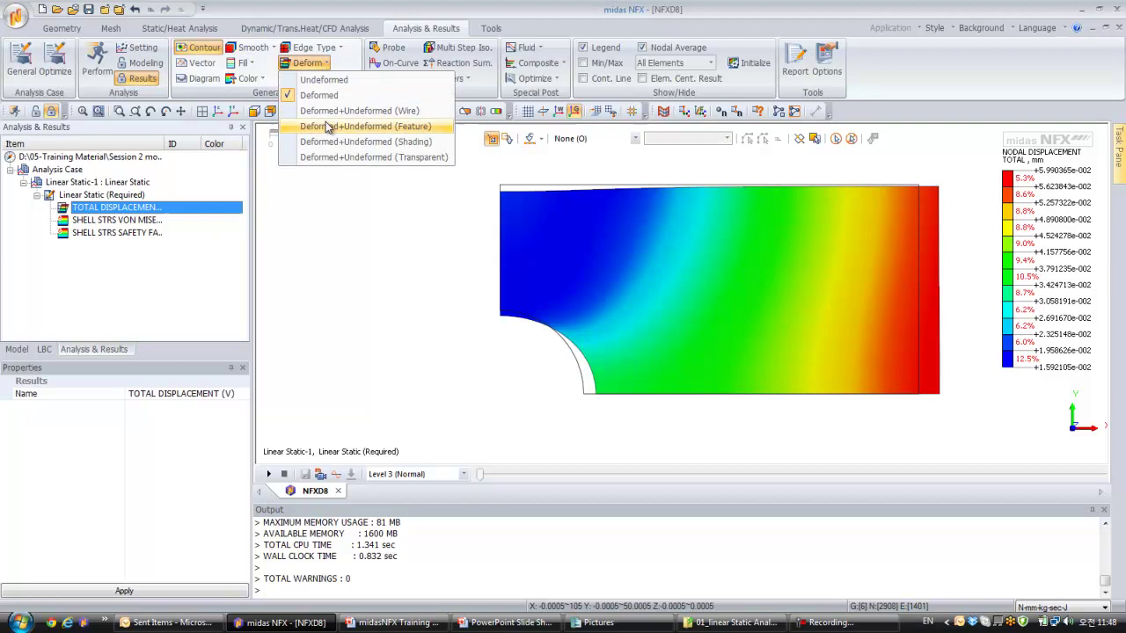
click(326, 80)
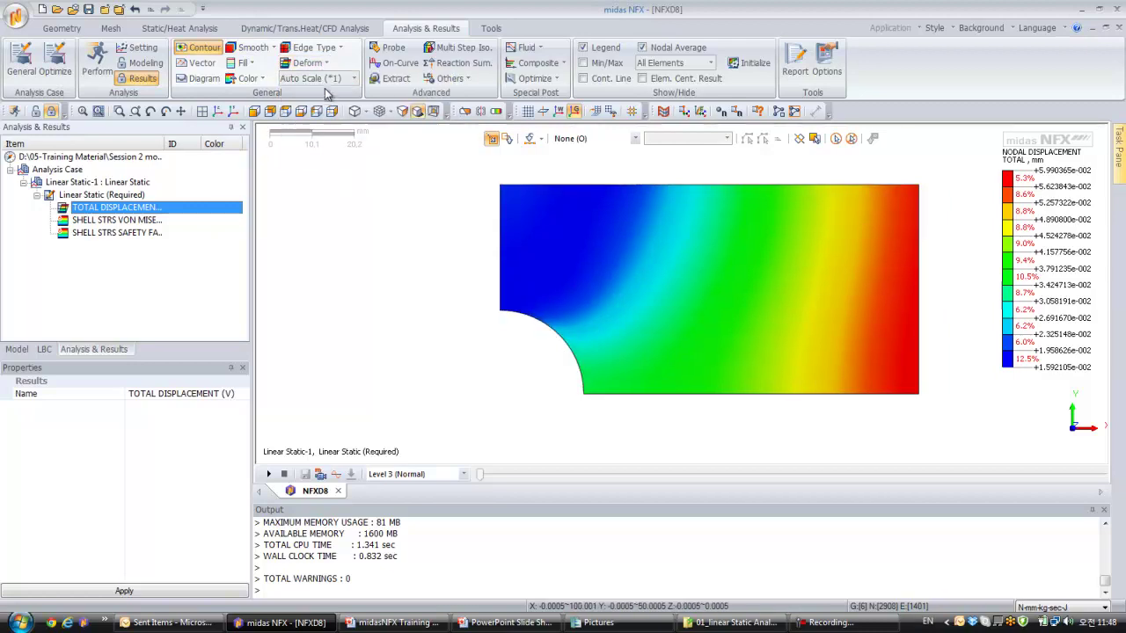
click(262, 47)
click(270, 82)
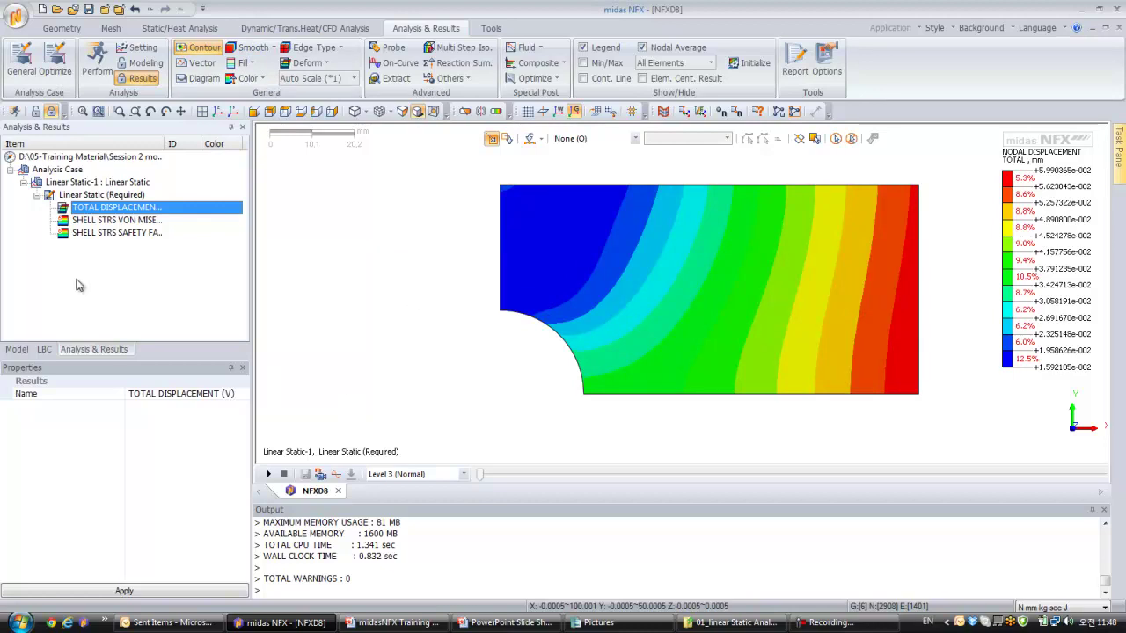
click(118, 220)
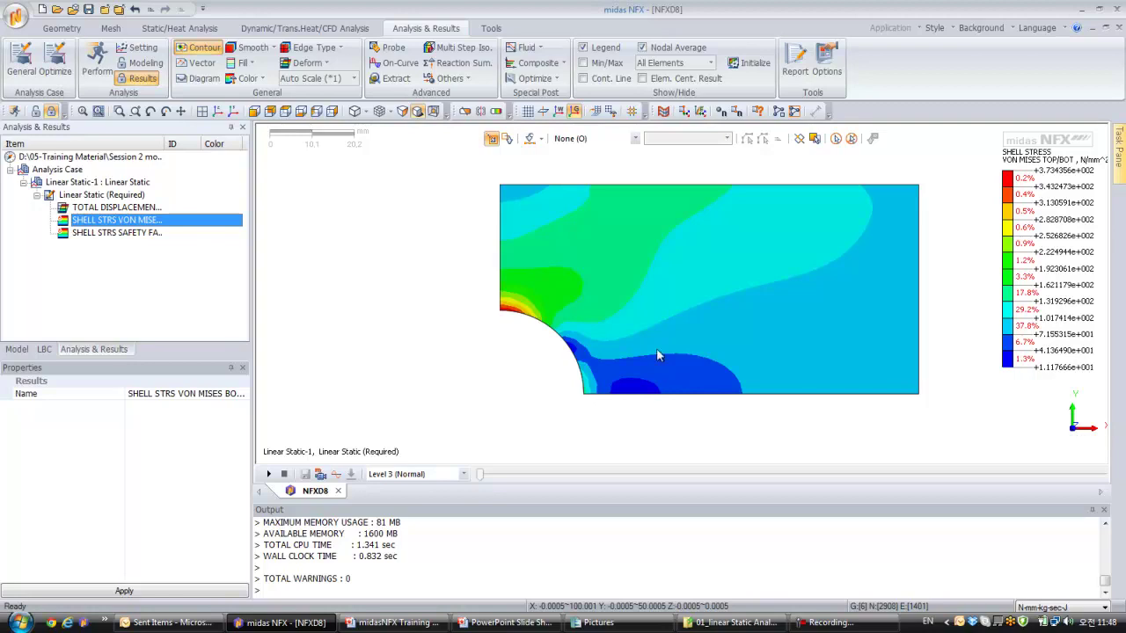
Add the Shell Element Stresses result SHELL STRS NORMAL XX TOP to the Linear Static results
right_click(84, 195)
click(146, 201)
click(471, 184)
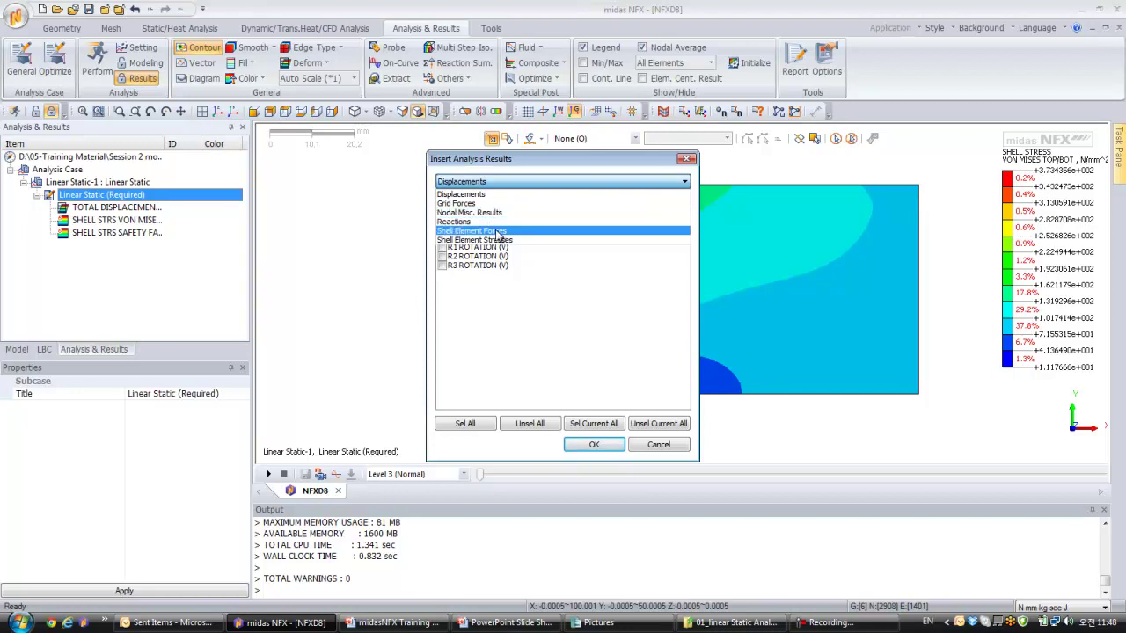
click(497, 241)
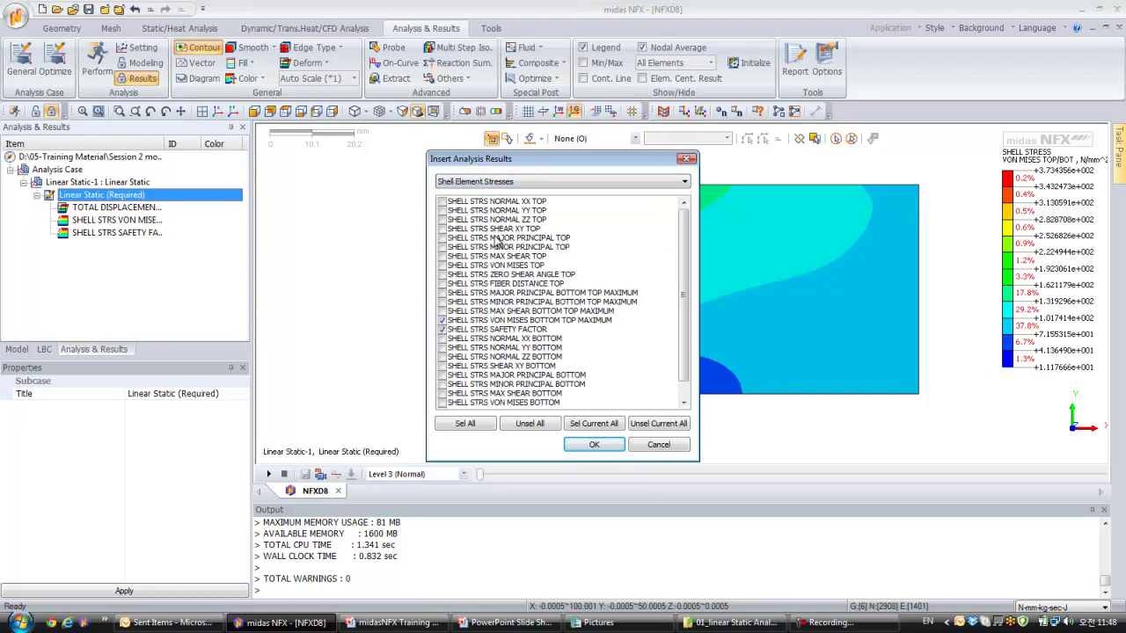
click(445, 203)
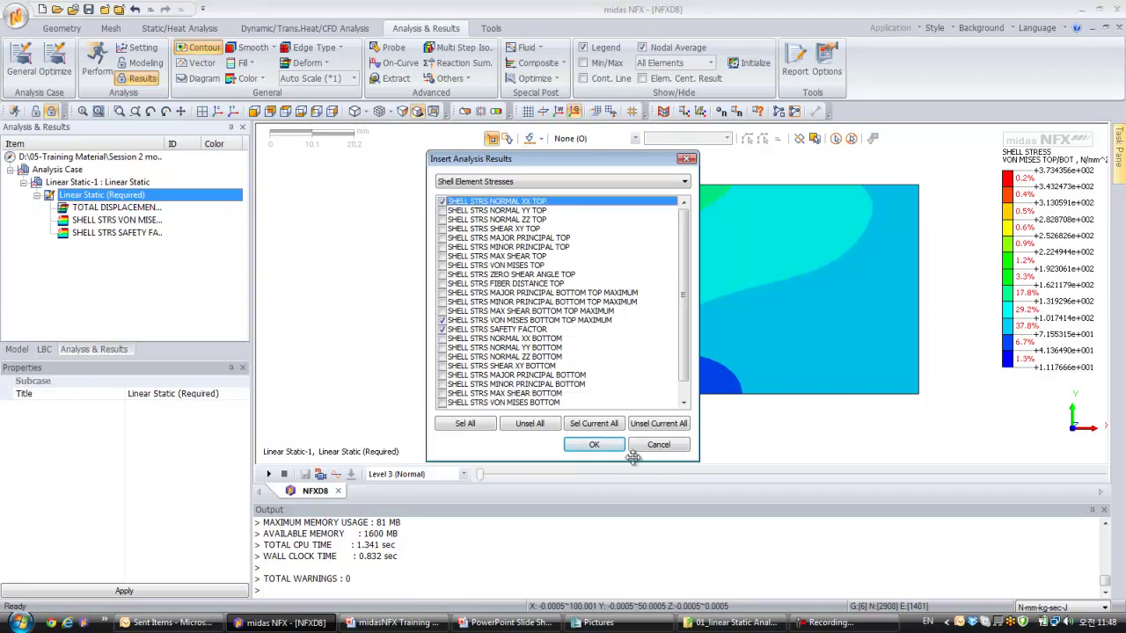
click(607, 445)
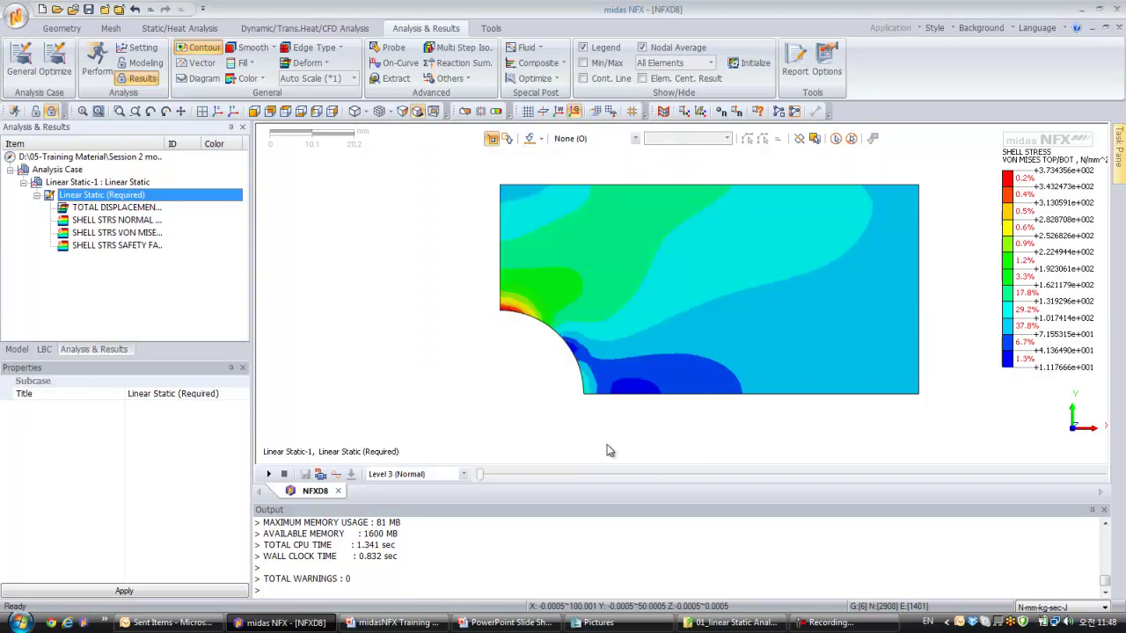
Widen the results tree and display the SHELL STRS NORMAL XX TOP contour on the plate
click(145, 245)
click(144, 233)
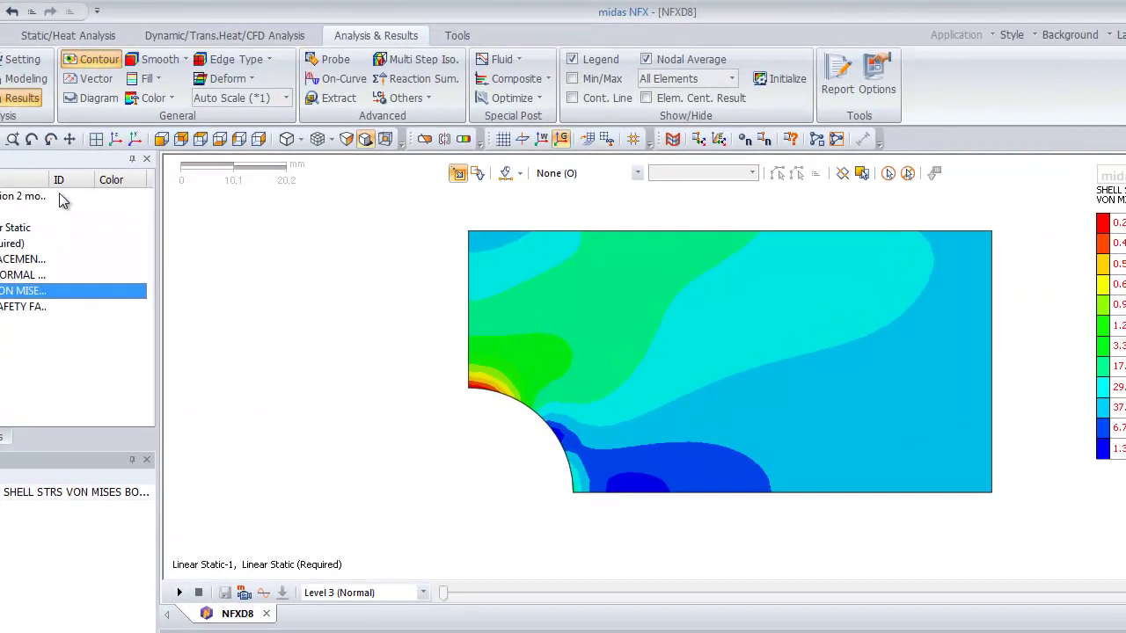
drag(80, 181, 123, 181)
click(50, 276)
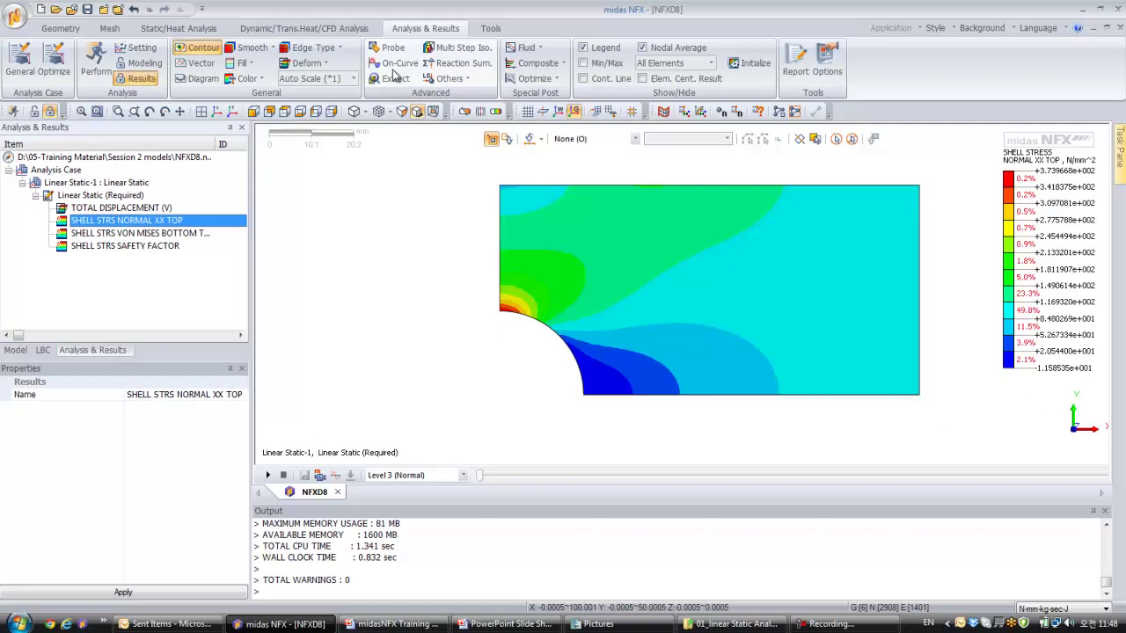
Create an on-curve stress diagram along the left edge, from top-left corner to the arc's top point
click(338, 79)
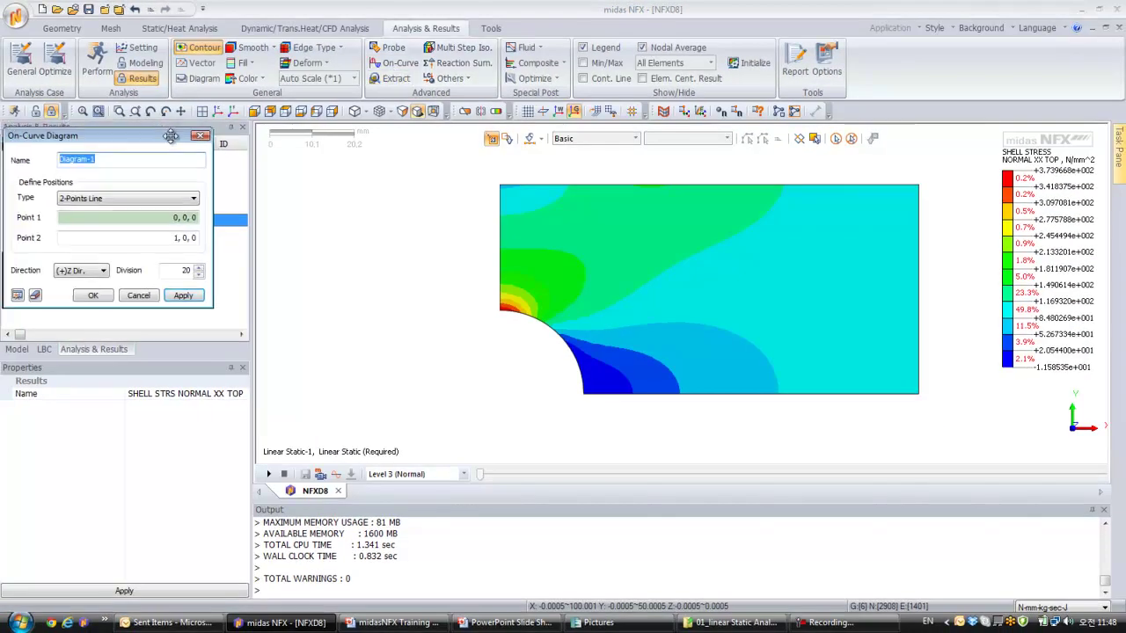
drag(176, 131, 380, 164)
click(502, 186)
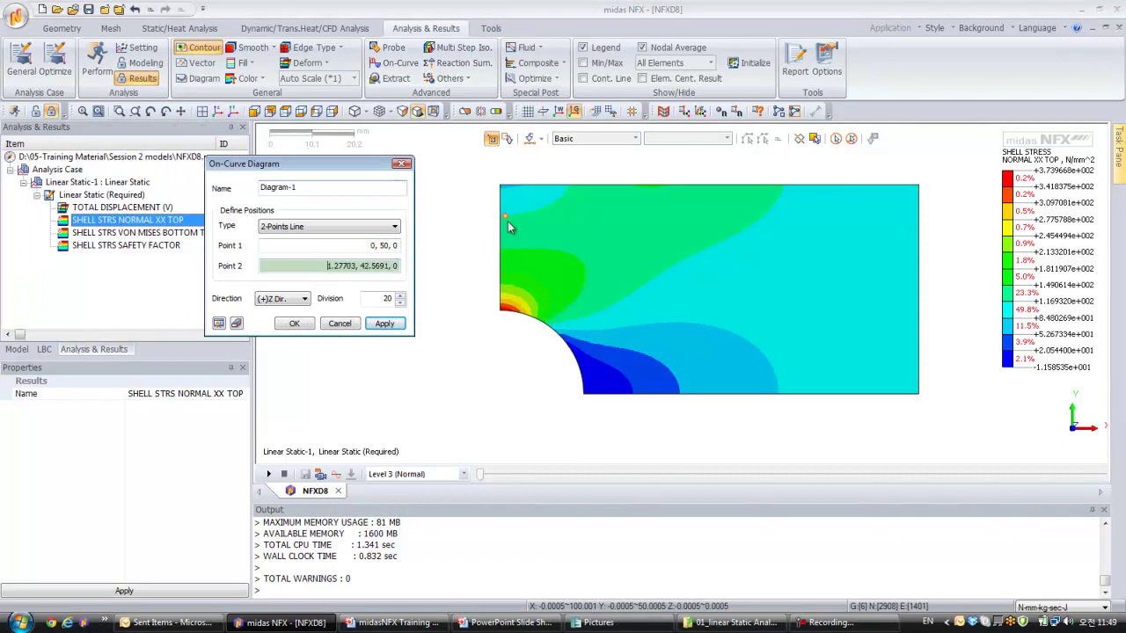
click(502, 314)
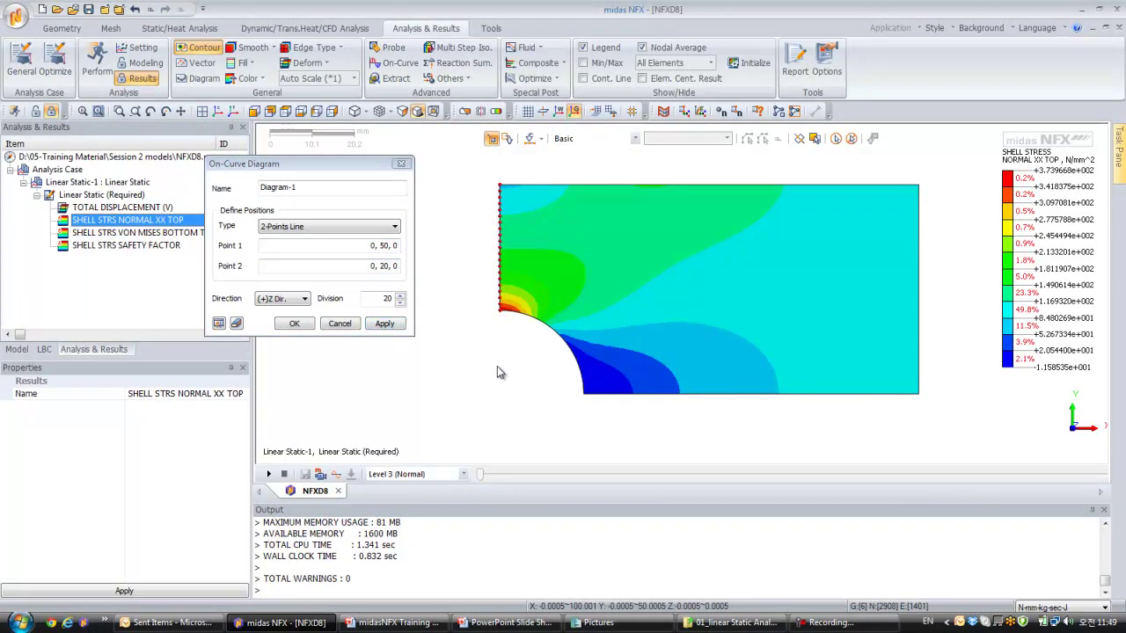
middle_drag(497, 366, 478, 269)
click(387, 324)
Orbit, zoom and pan to inspect the diagram, running from 3.74e+002 to 7.89e+001
middle_drag(490, 332, 764, 434)
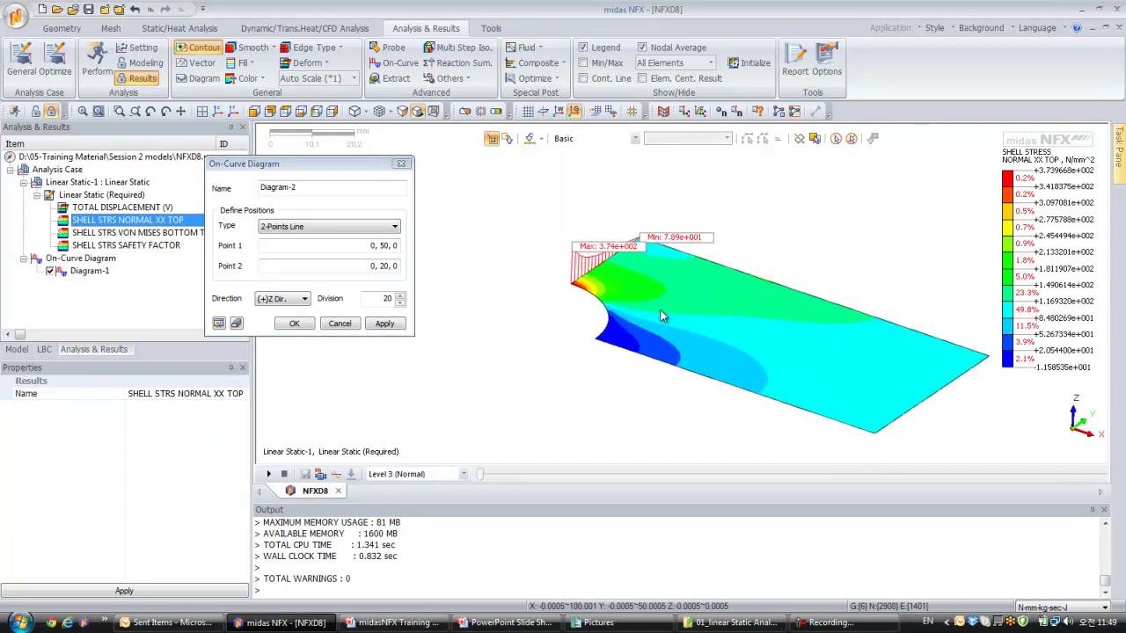
scroll(616, 293, up, 5)
scroll(614, 299, up, 5)
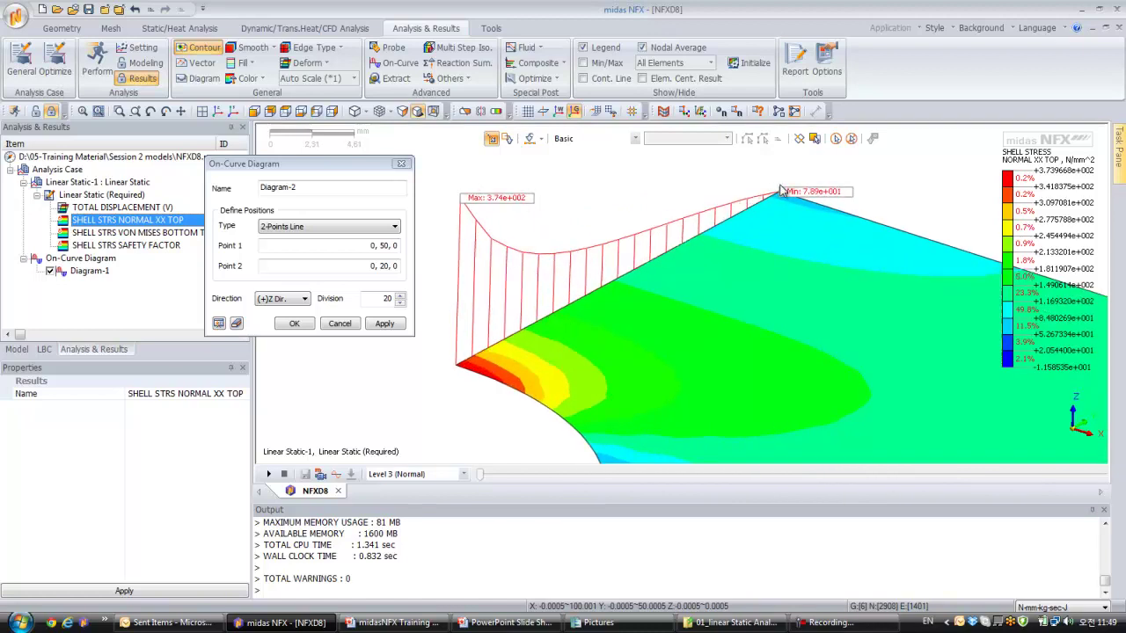
click(339, 324)
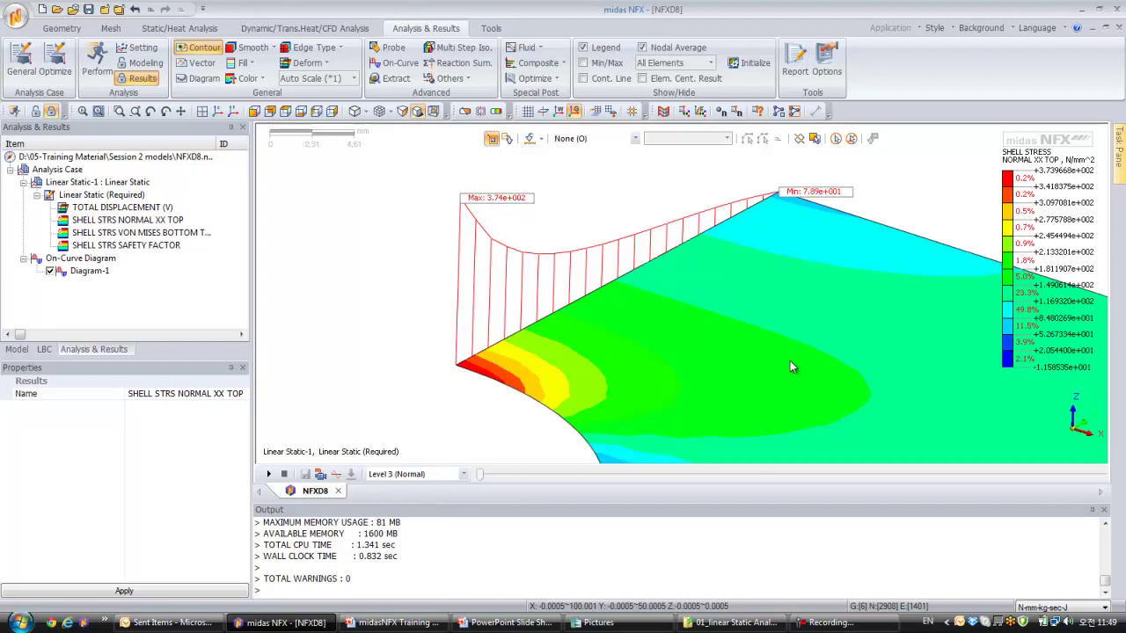
middle_drag(789, 361, 716, 304)
scroll(717, 303, down, 5)
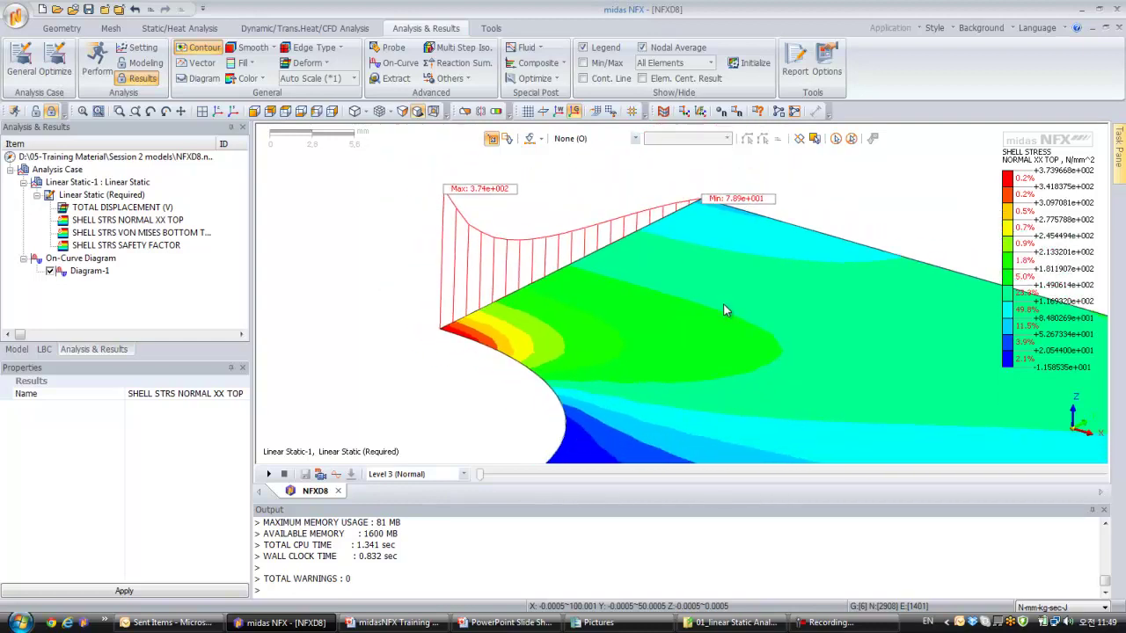
middle_drag(637, 310, 543, 277)
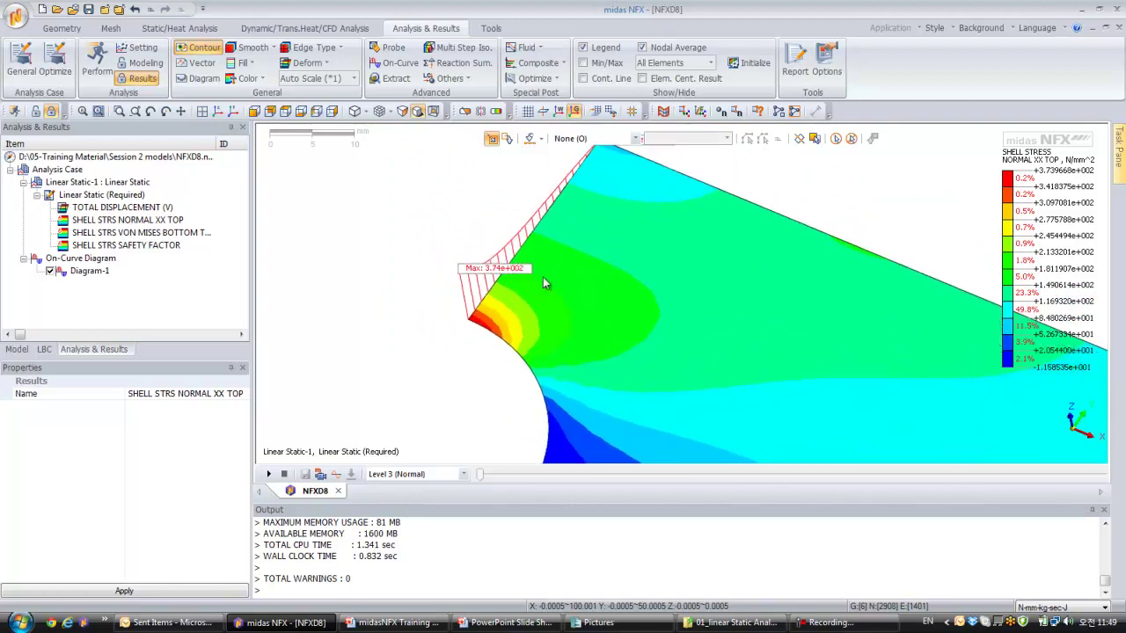
Restore the normal view and set extraction to Shell Element Stresses, SHELL STRS NORMAL XX TOP, ordered by element
click(202, 112)
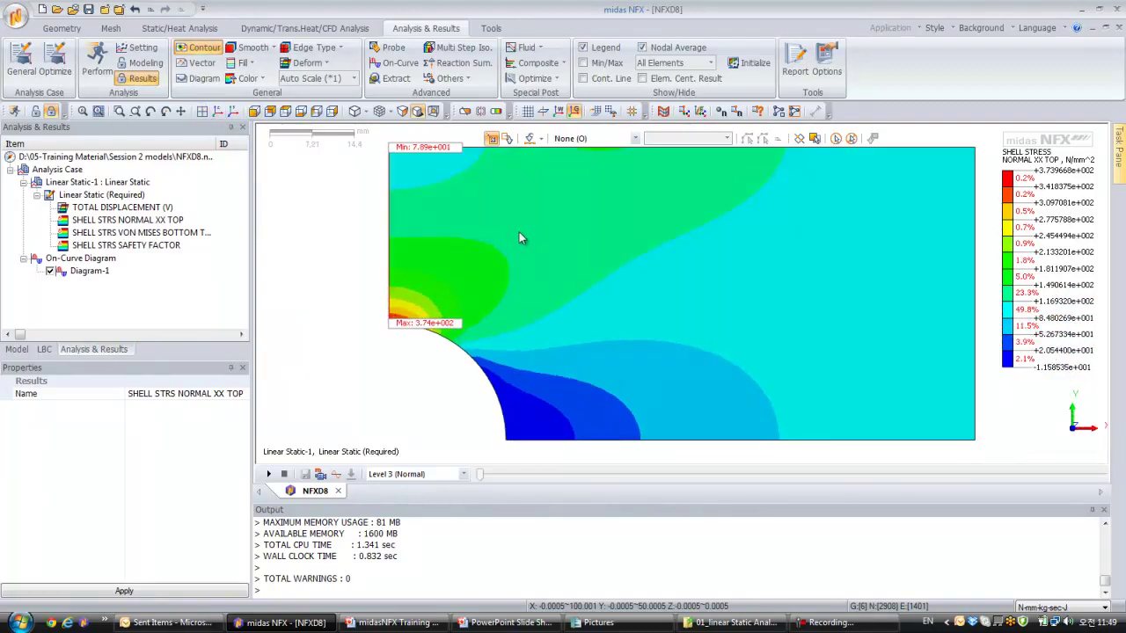
click(410, 82)
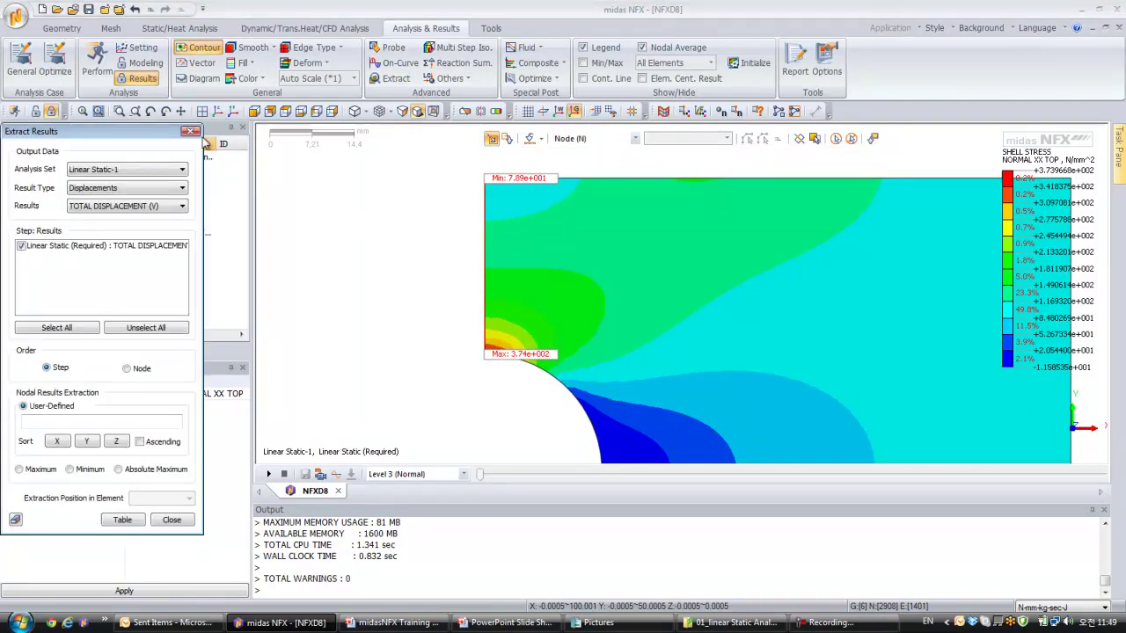
drag(129, 144, 252, 159)
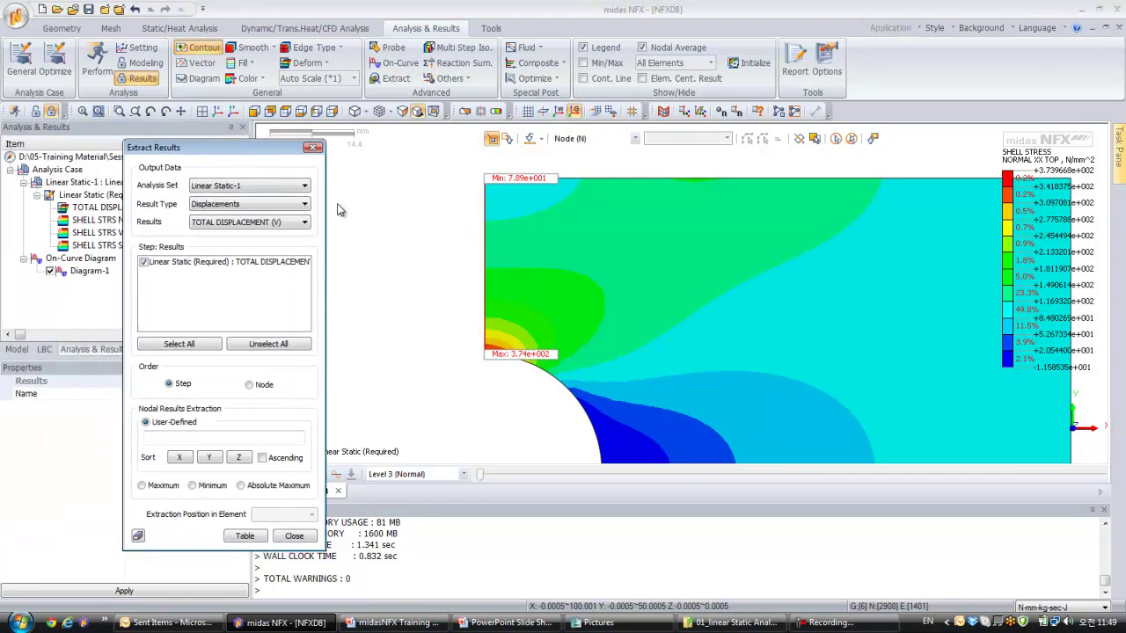
click(248, 207)
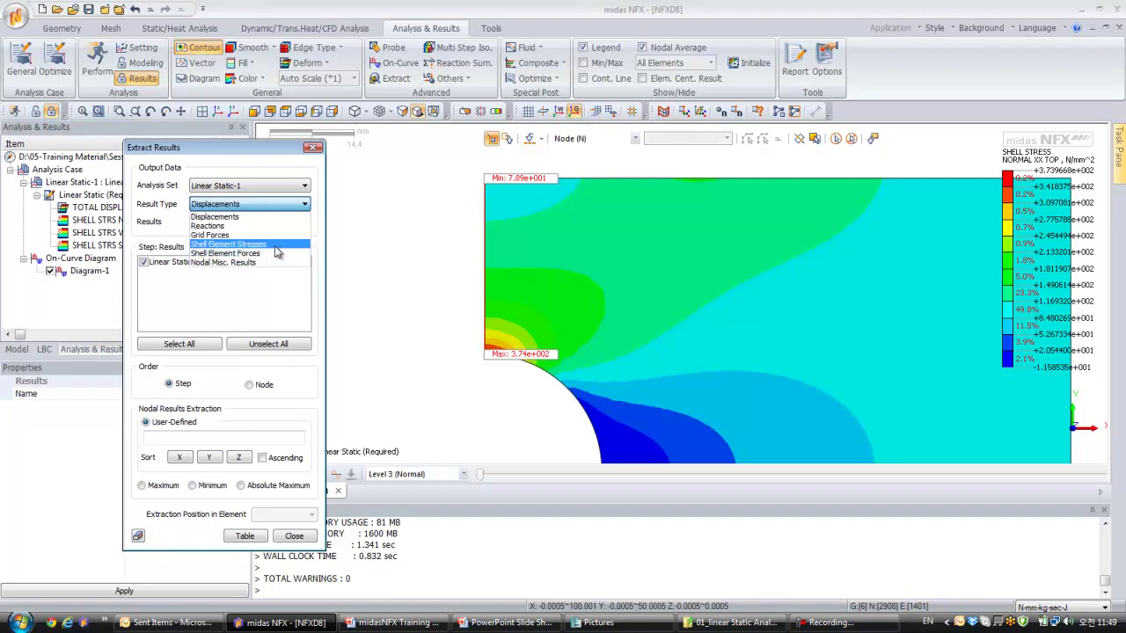
click(275, 244)
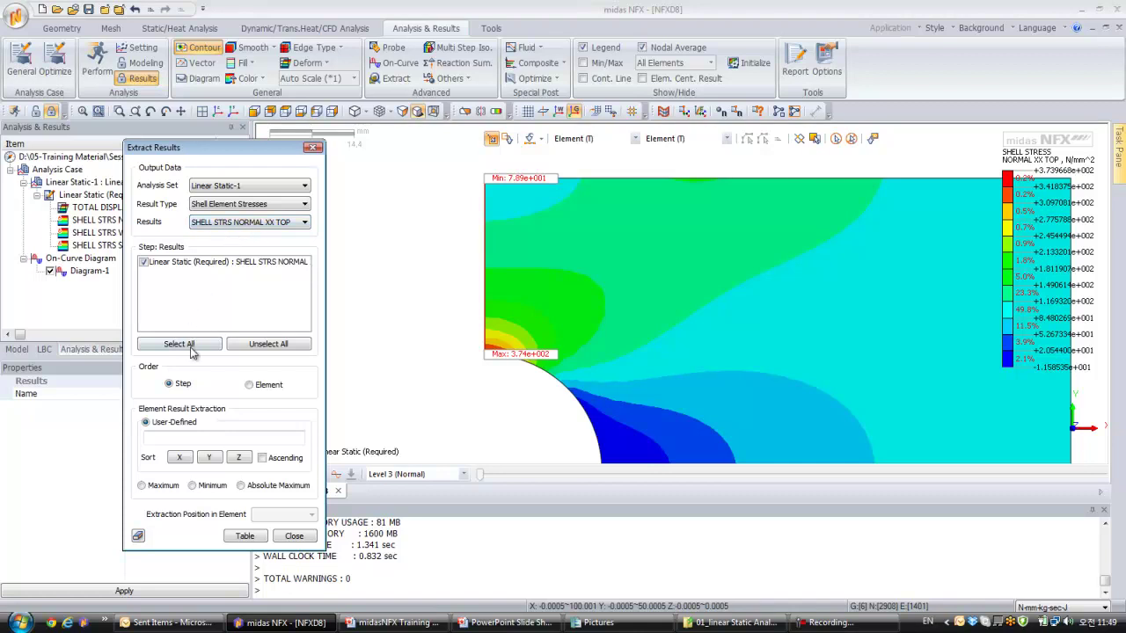
click(250, 386)
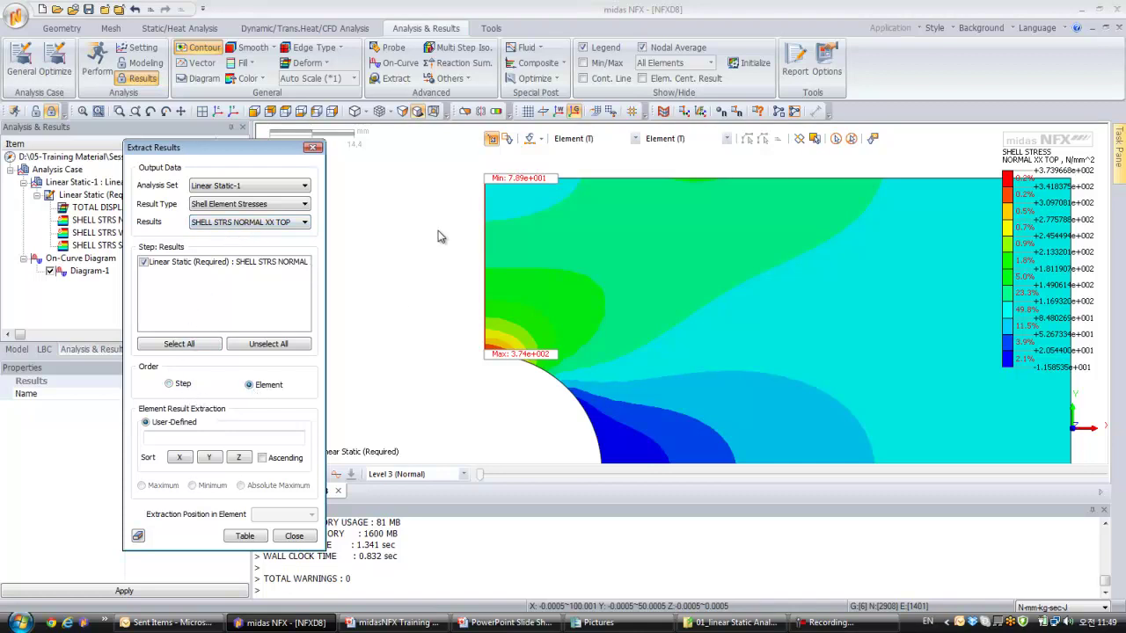
click(492, 394)
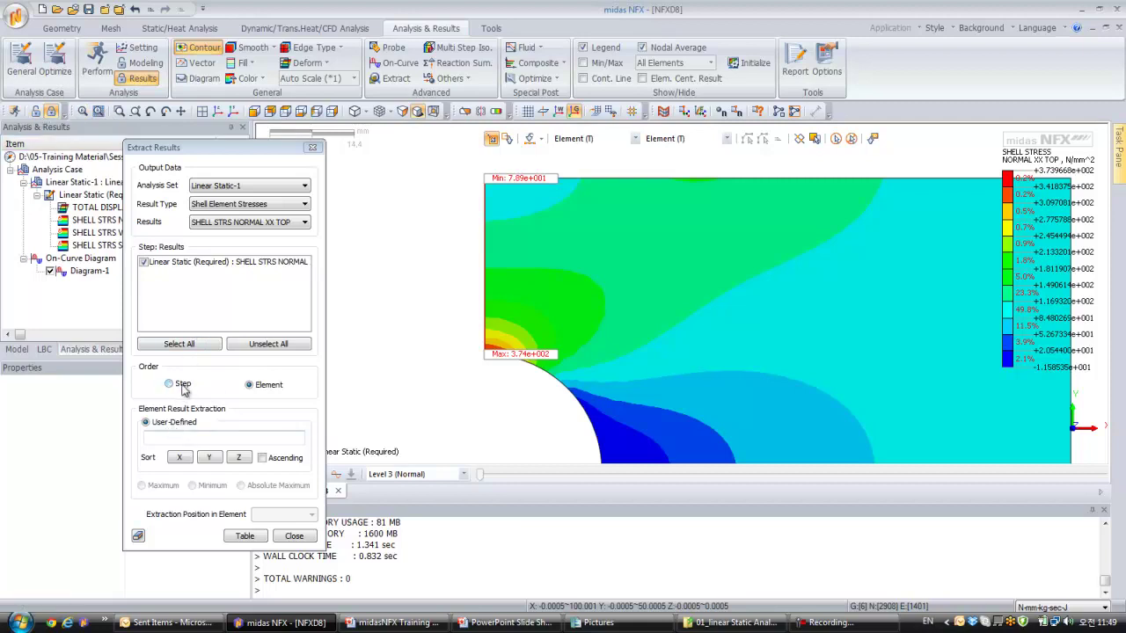
Box-select the left-edge elements, show mesh edges, and drop the corner element 245
drag(454, 154, 501, 413)
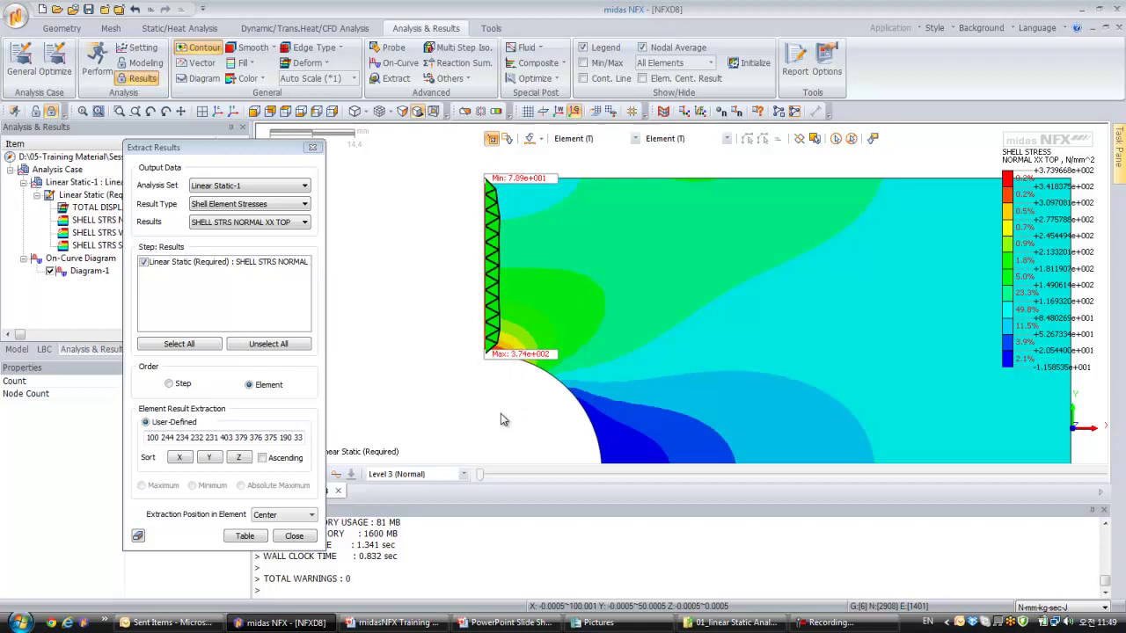
drag(458, 145, 512, 430)
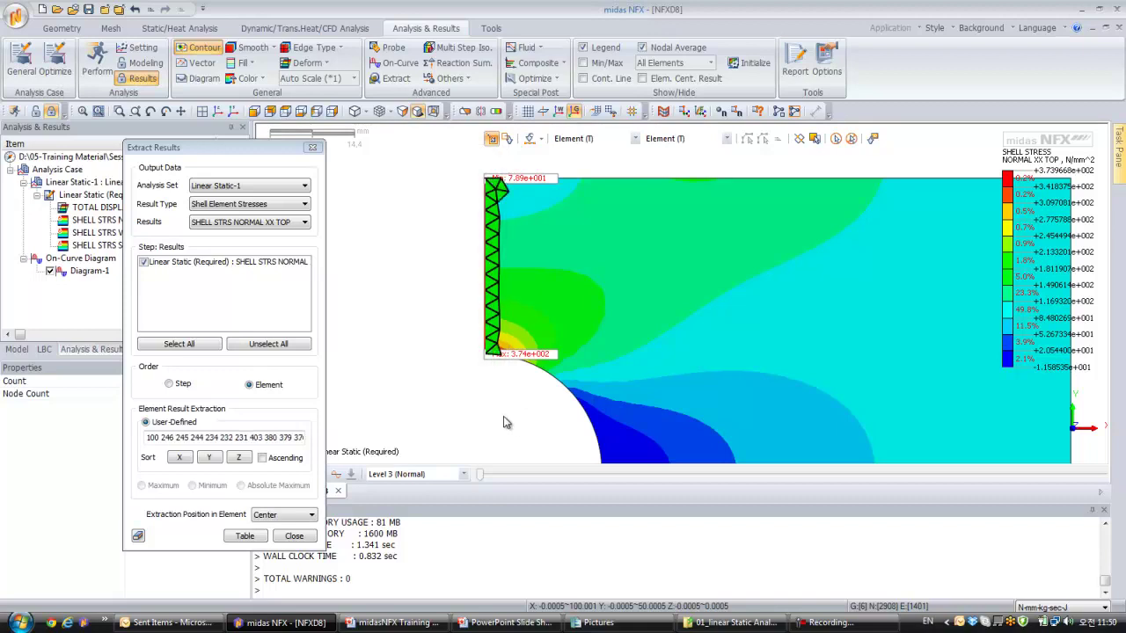
click(337, 48)
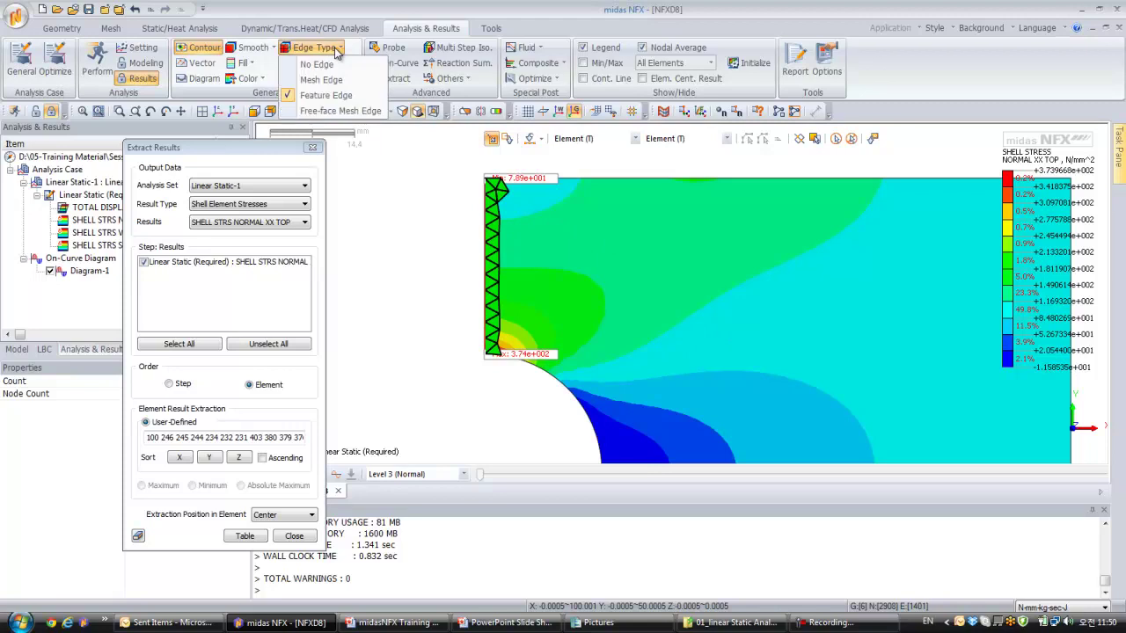
click(322, 80)
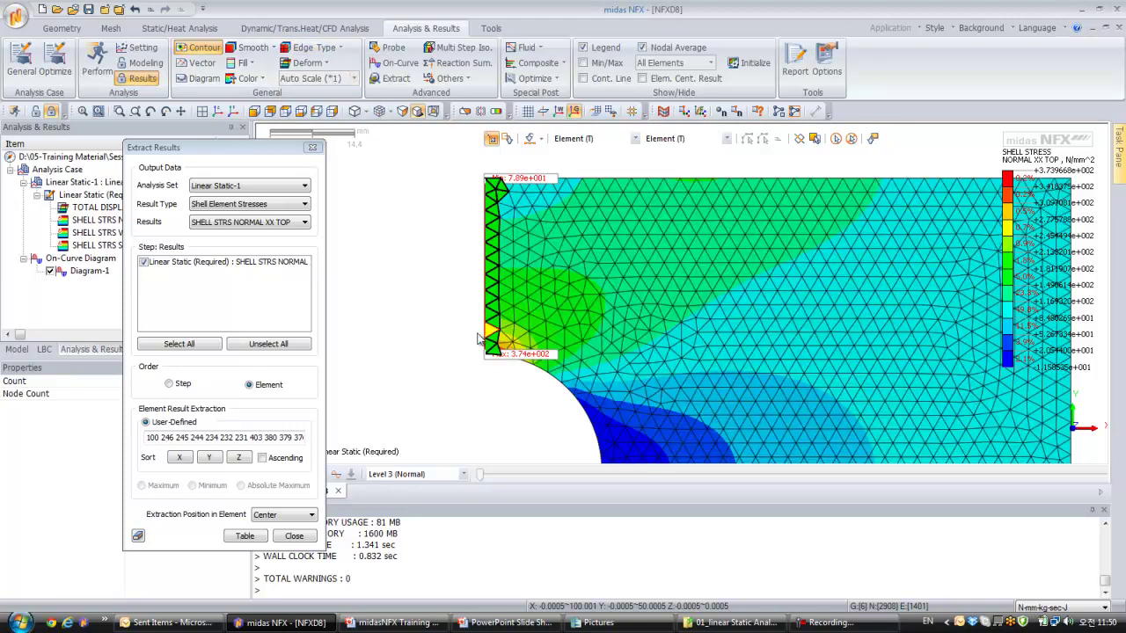
click(504, 179)
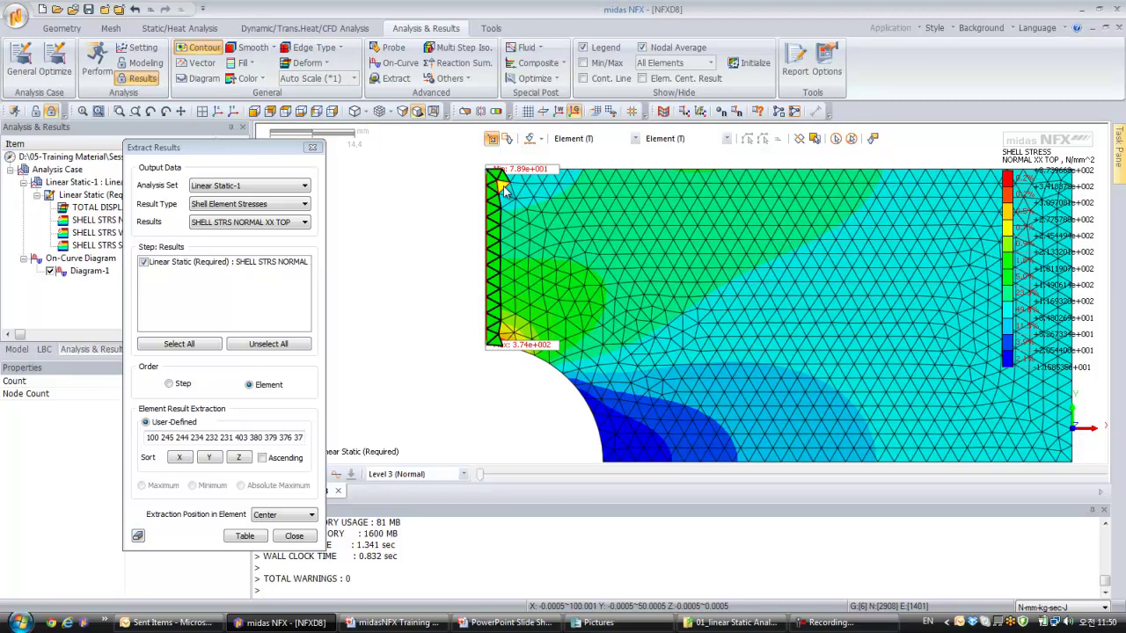
click(505, 181)
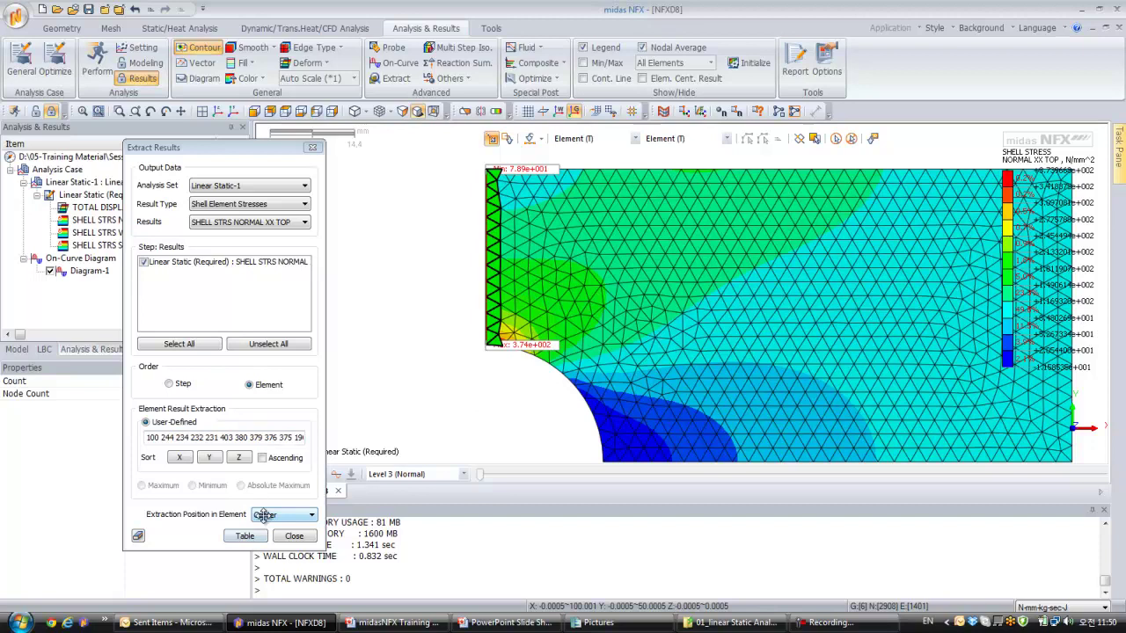
Sort the extraction list by Y and keep the extraction position at element centres
click(210, 458)
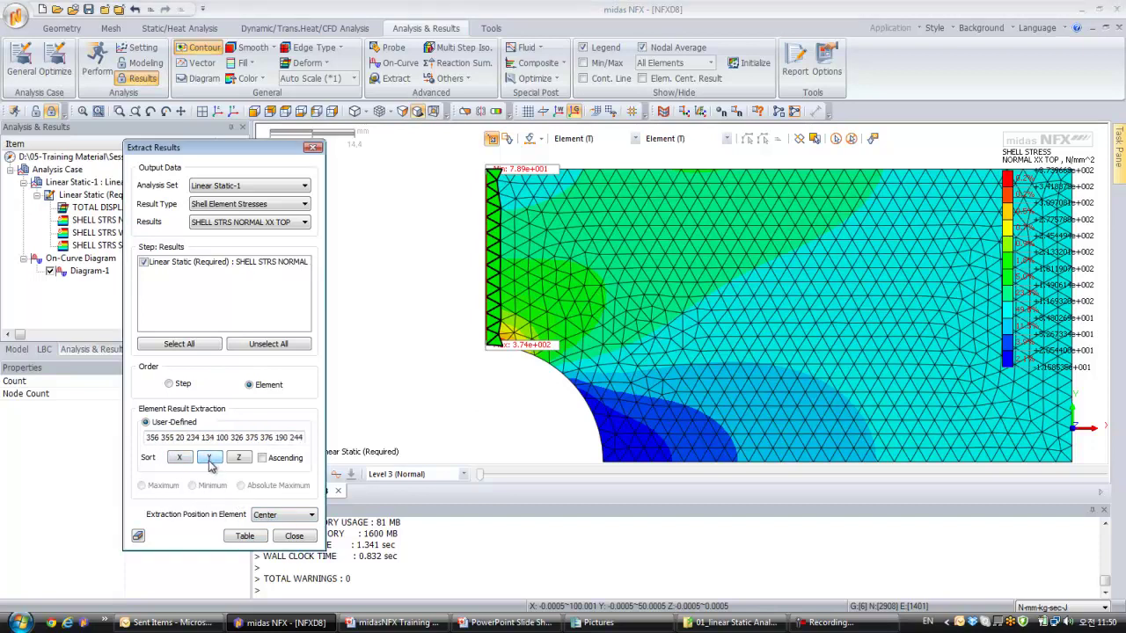
click(301, 516)
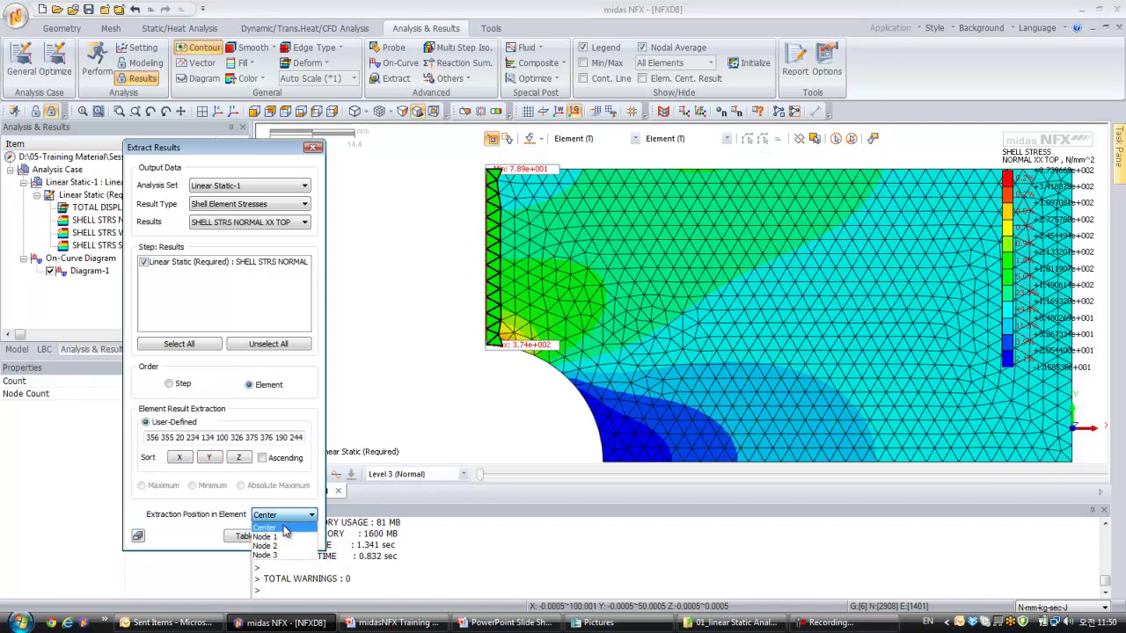
click(283, 517)
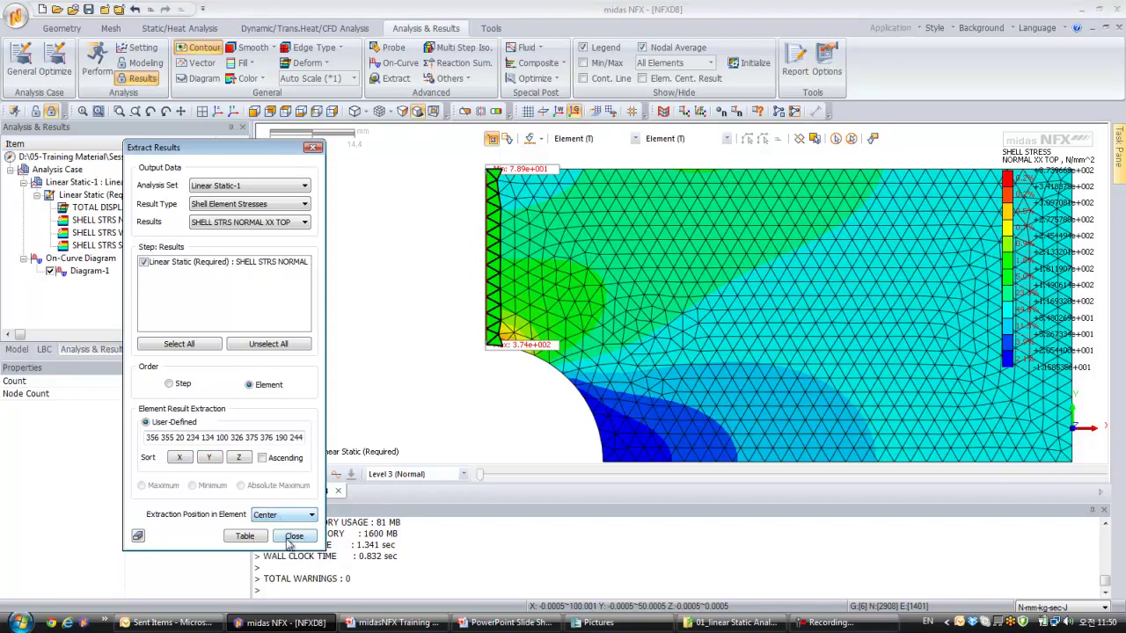
Build the σxx stress table and graph the Y and Linear Static Center columns as a curve
click(249, 539)
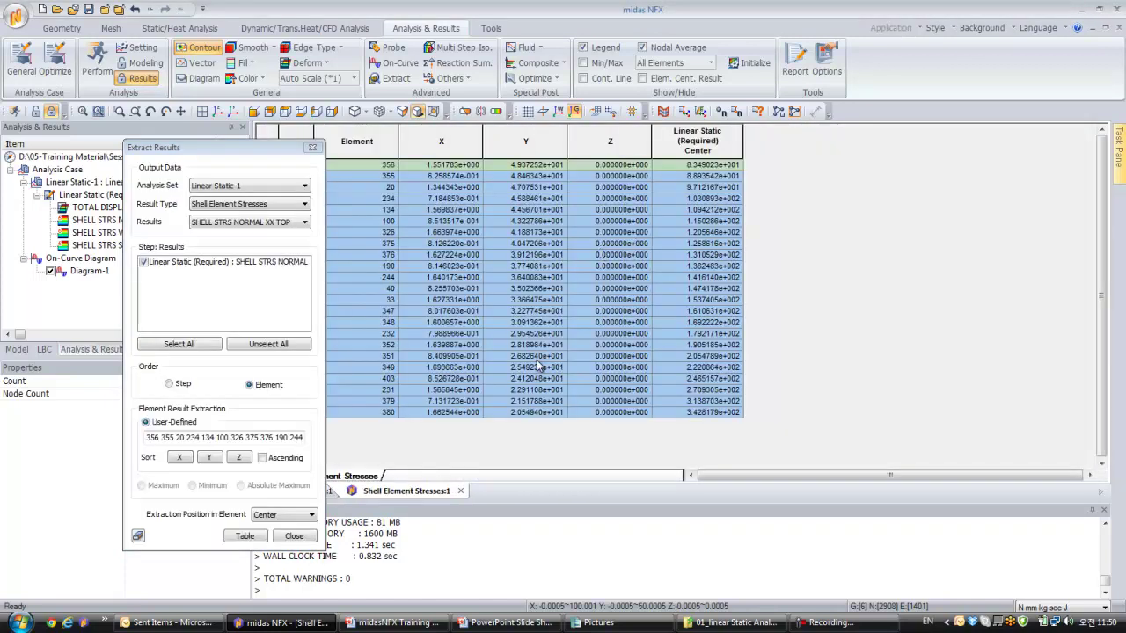
click(685, 137)
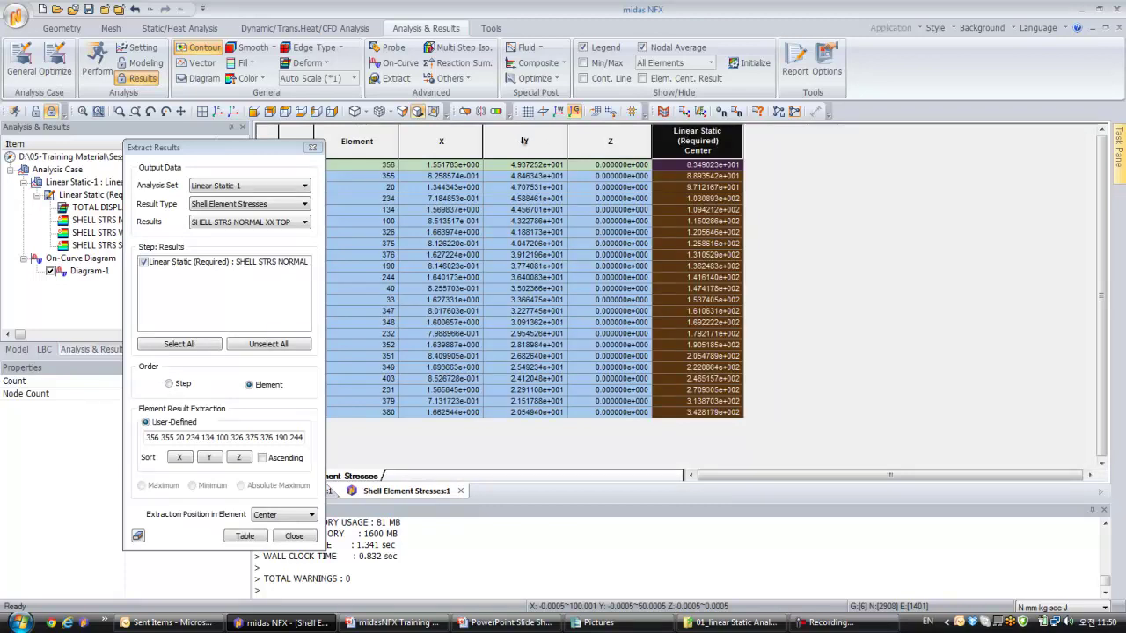
ctrl+click(524, 139)
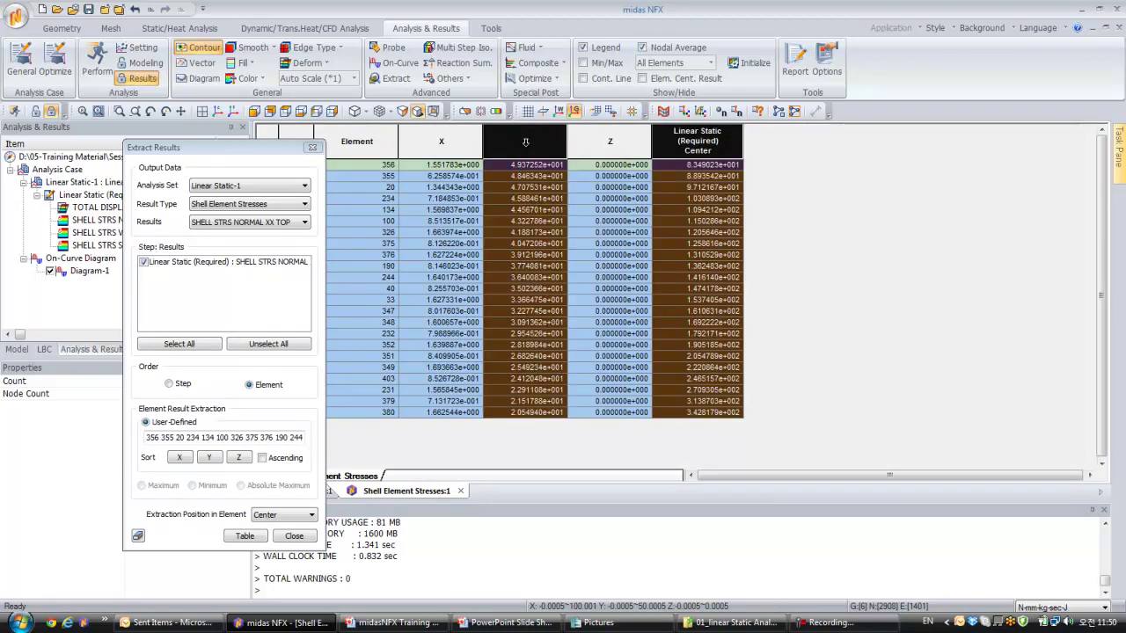
right_click(694, 151)
click(740, 186)
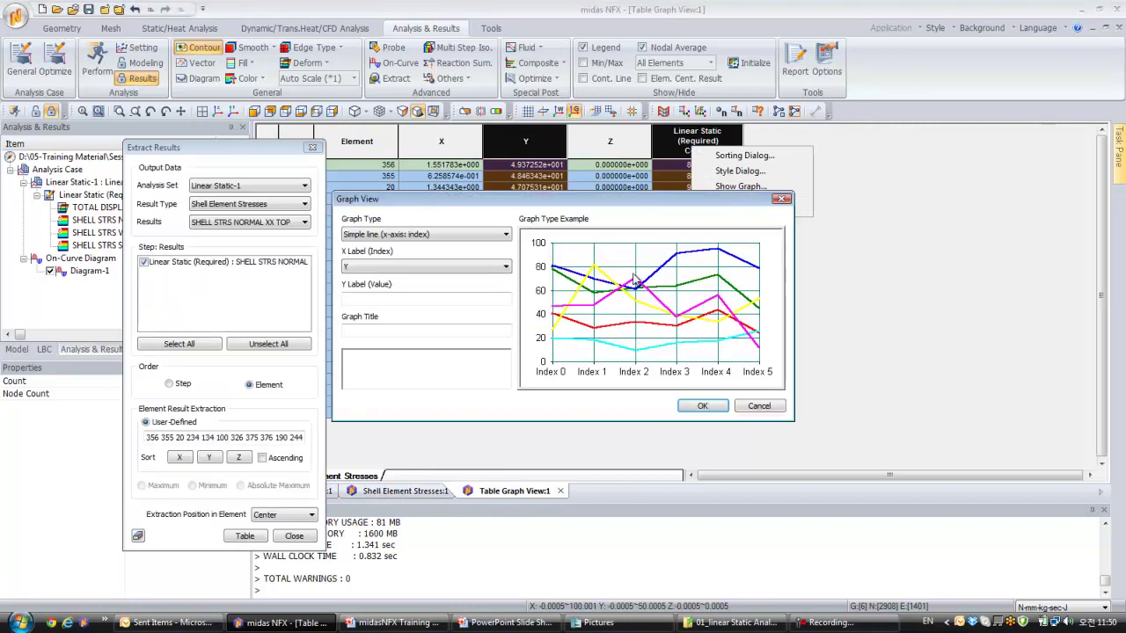
click(702, 405)
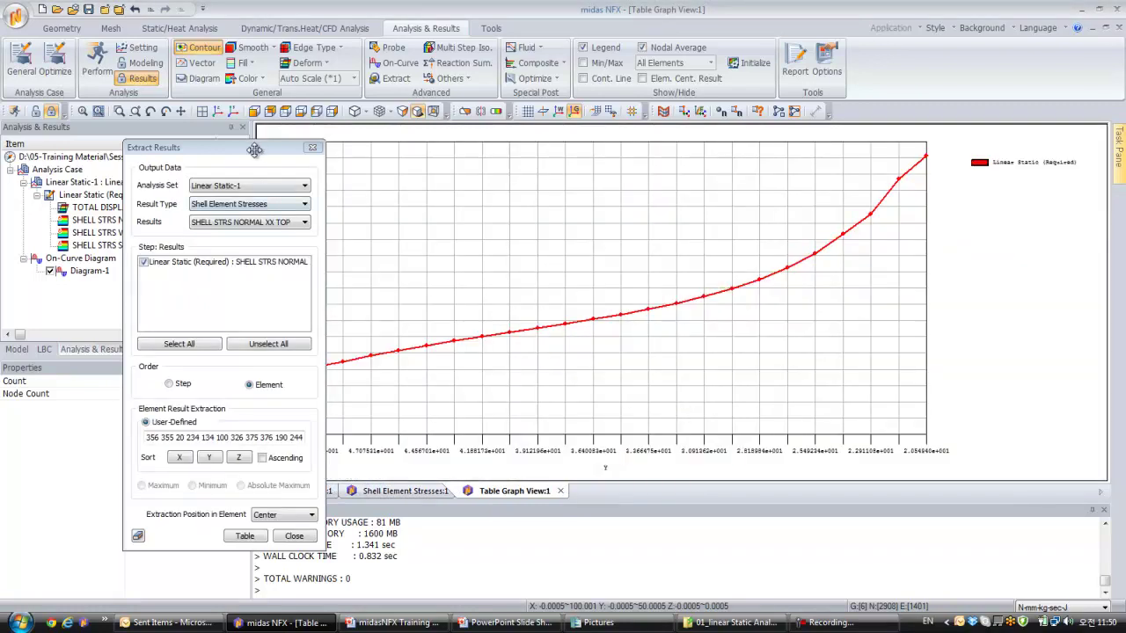
drag(254, 149, 163, 153)
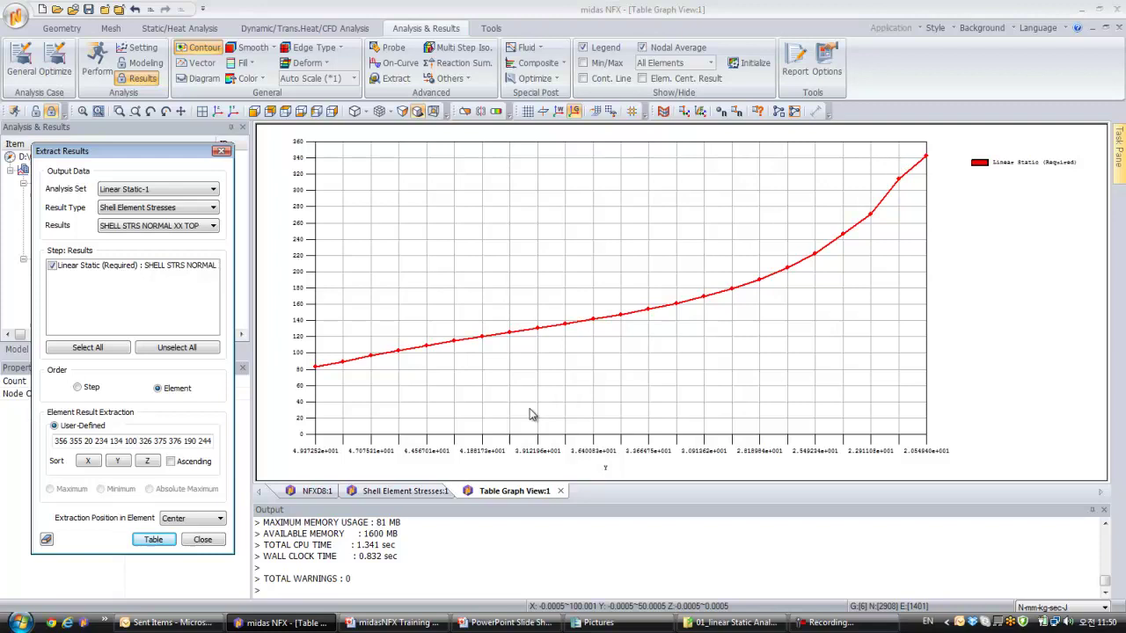
key(alt+Tab)
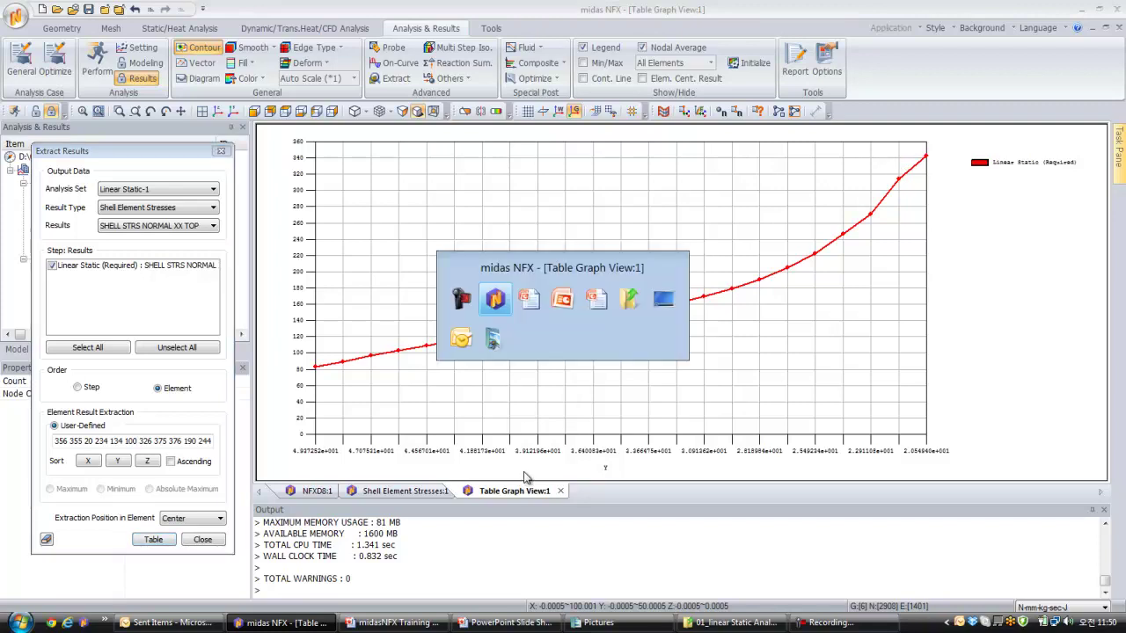